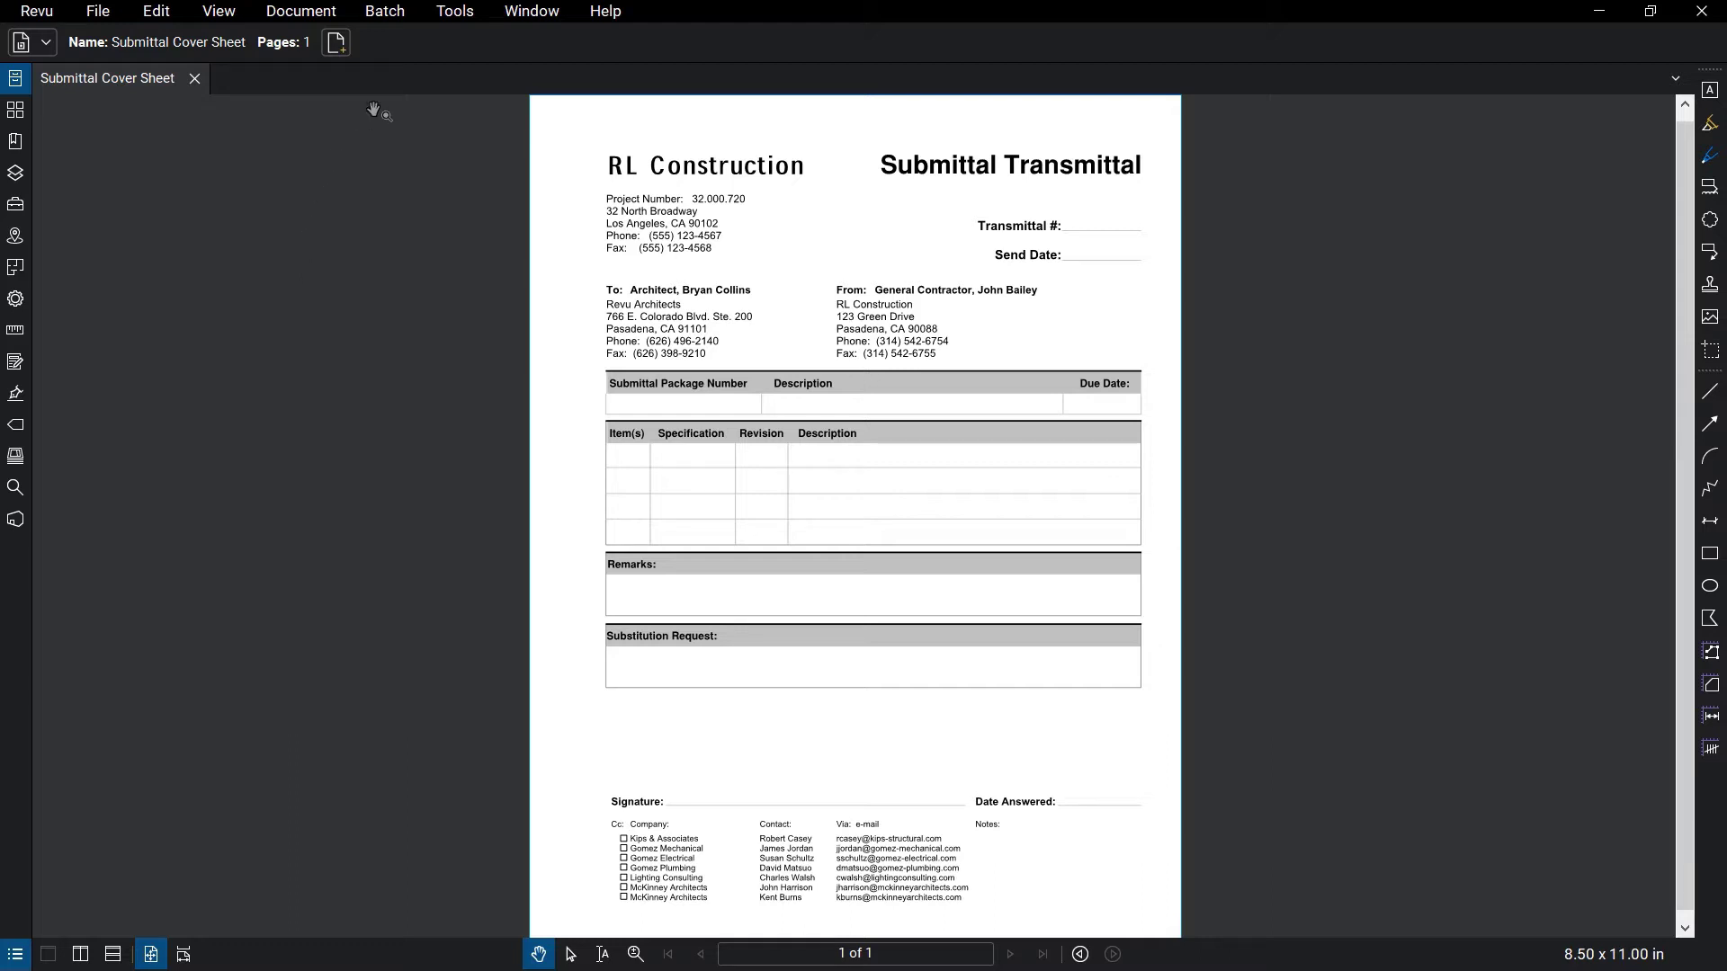
- Auto-create form fields on the cover sheet and fill in Transmittal # 15830 and Send Date 04/11/2018
left_click(436, 14)
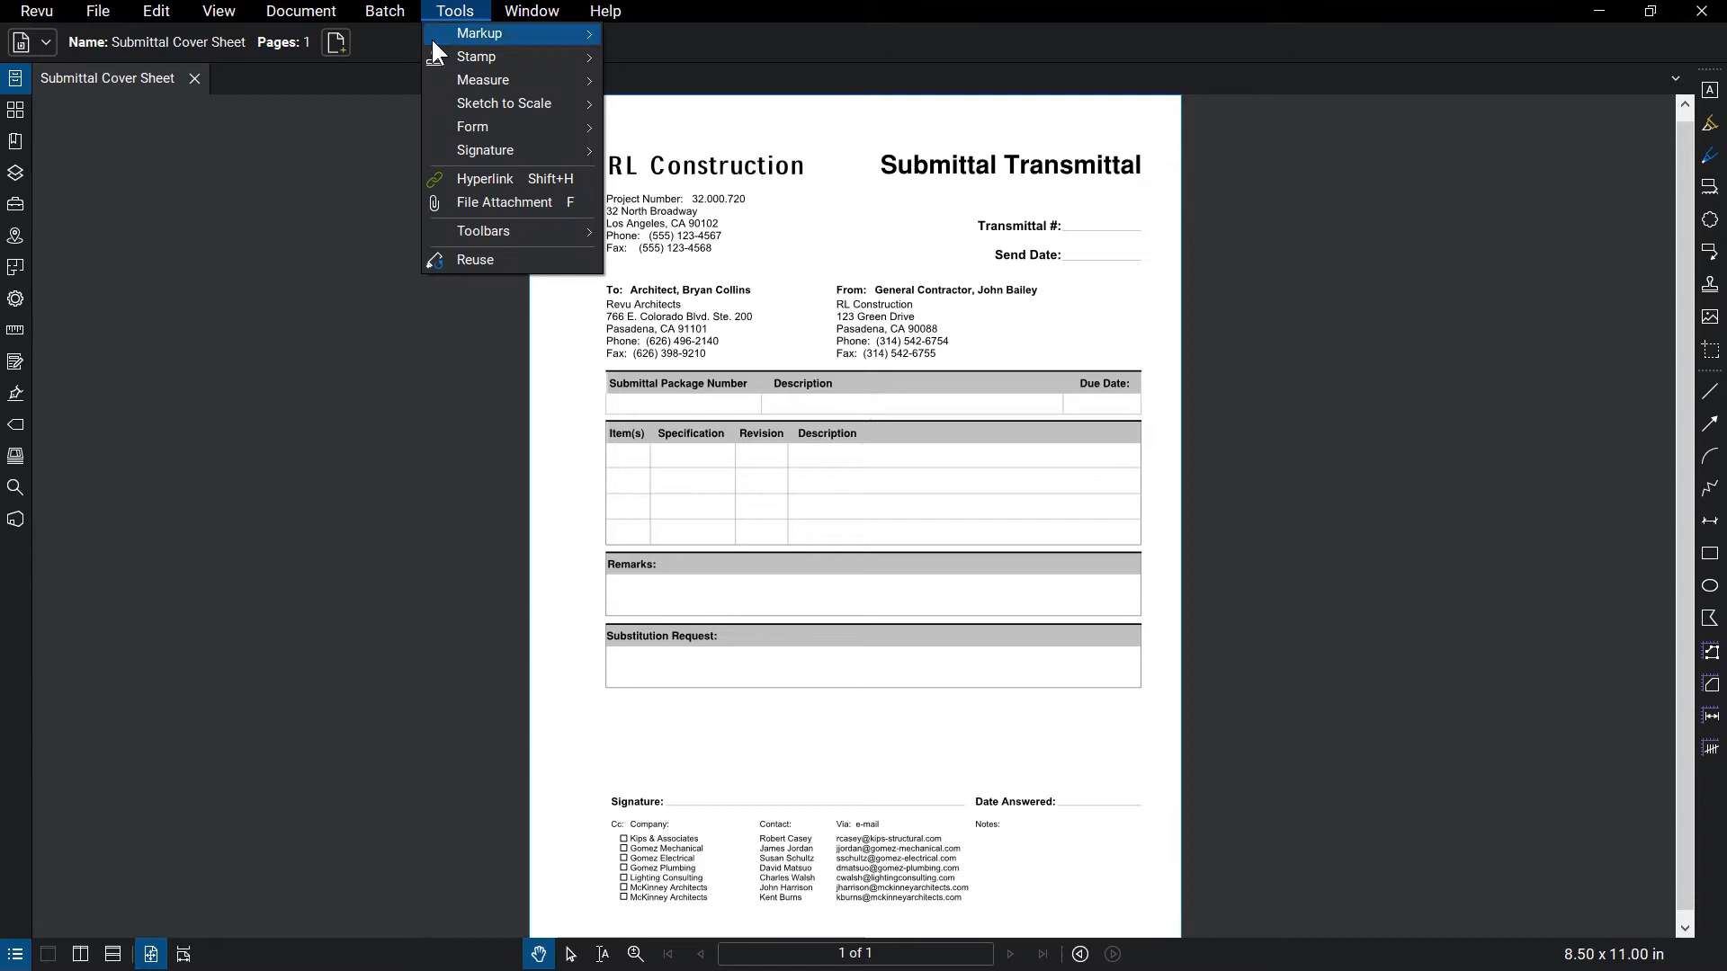
mouse_move(472, 127)
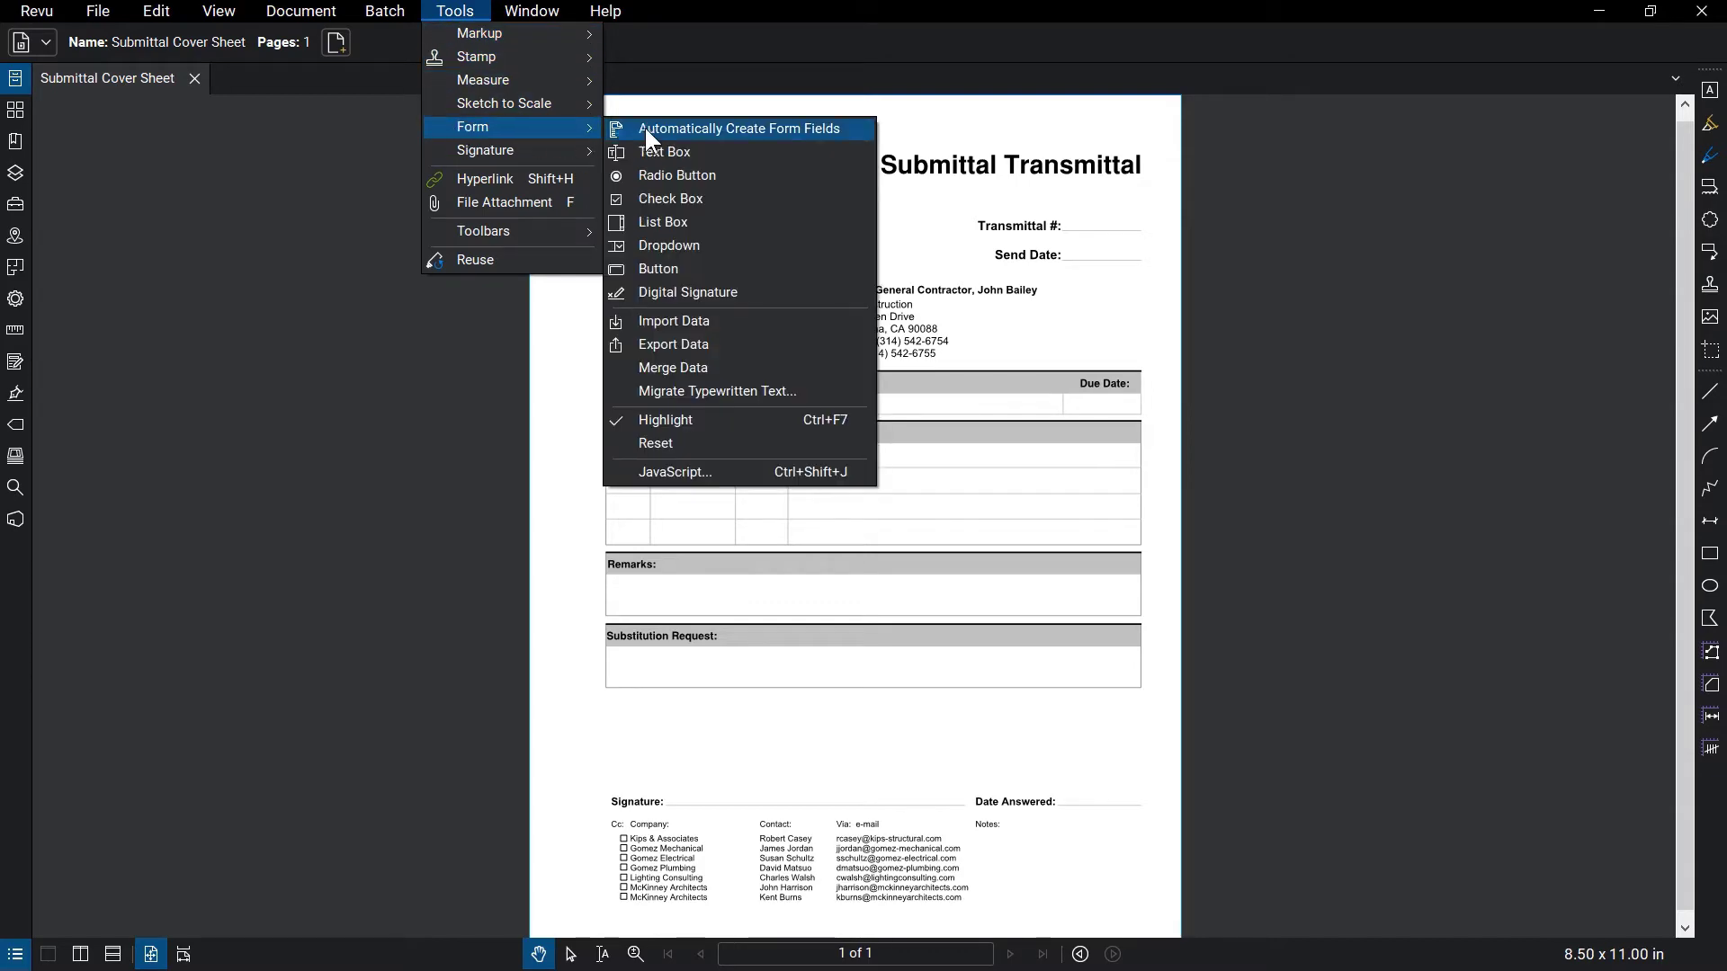
left_click(644, 127)
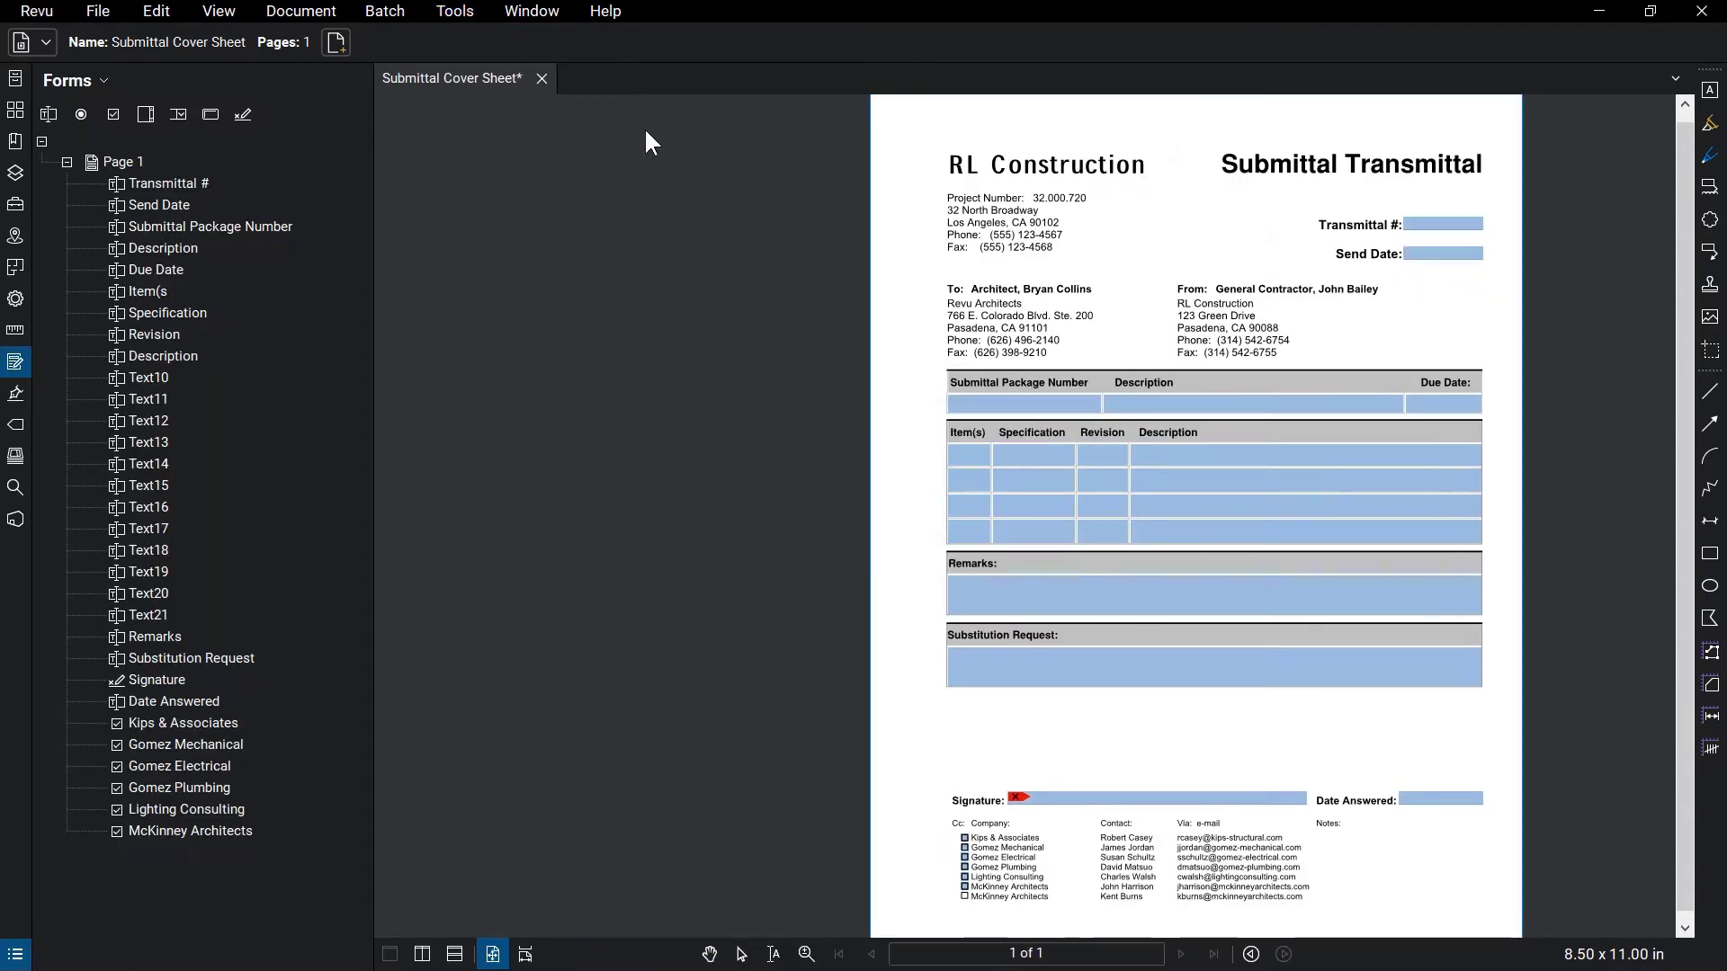
left_click(1260, 223)
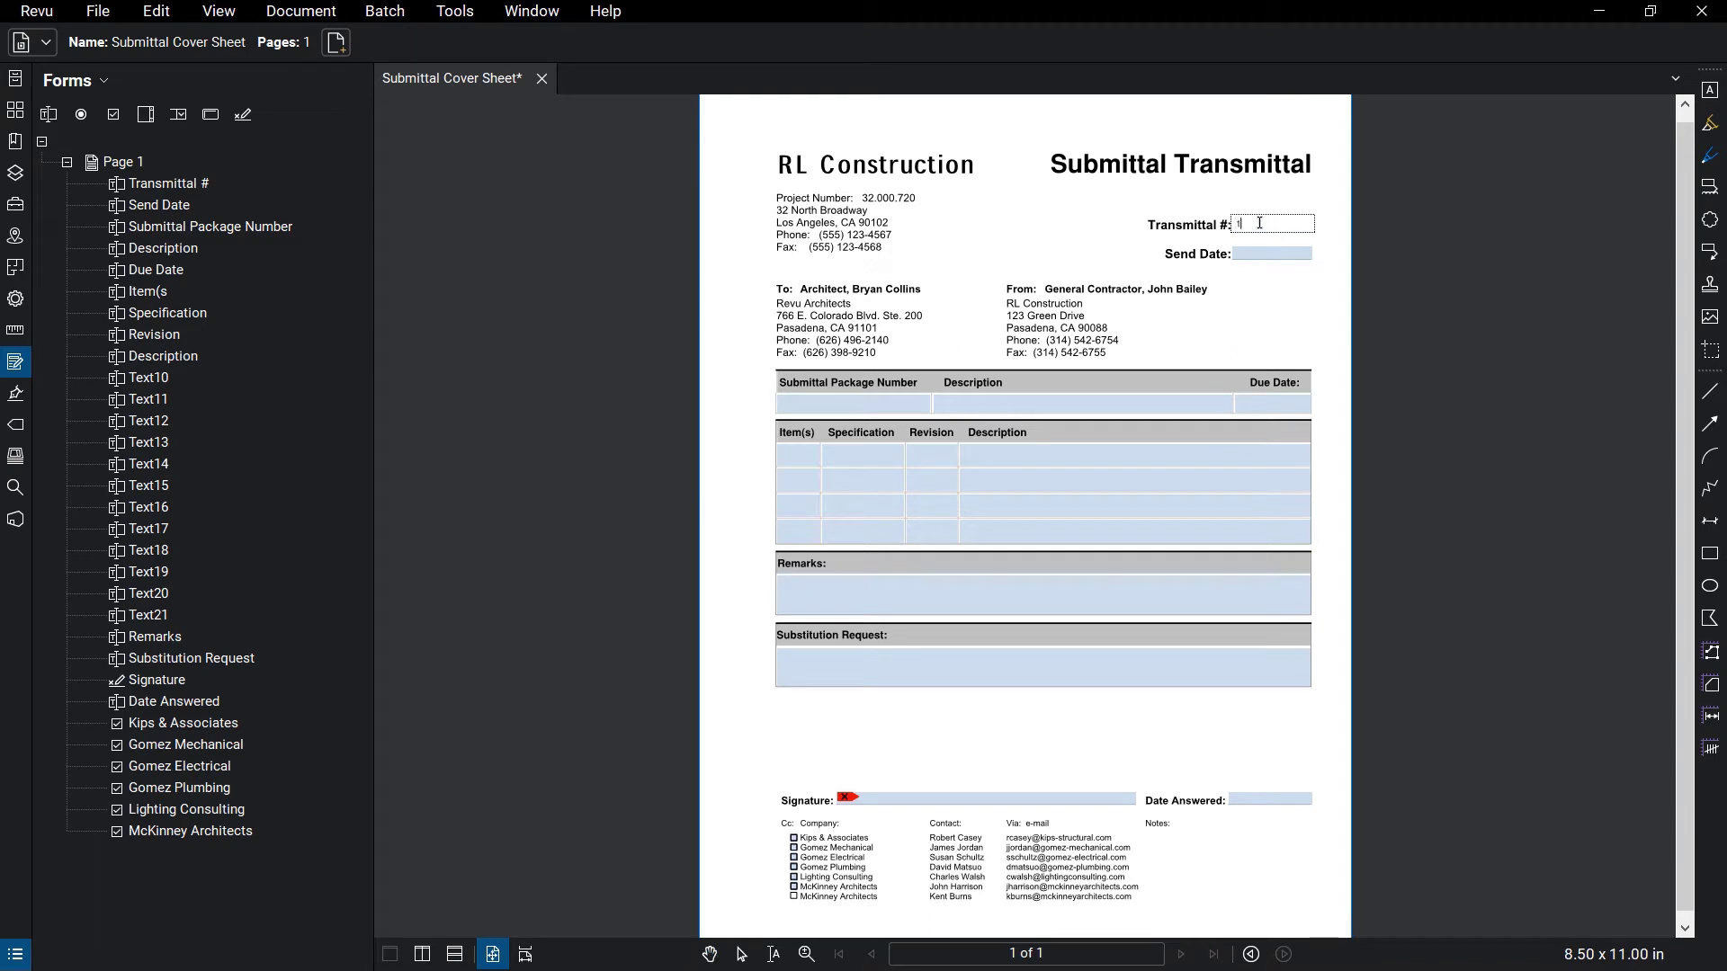
type("1583")
key("Tab")
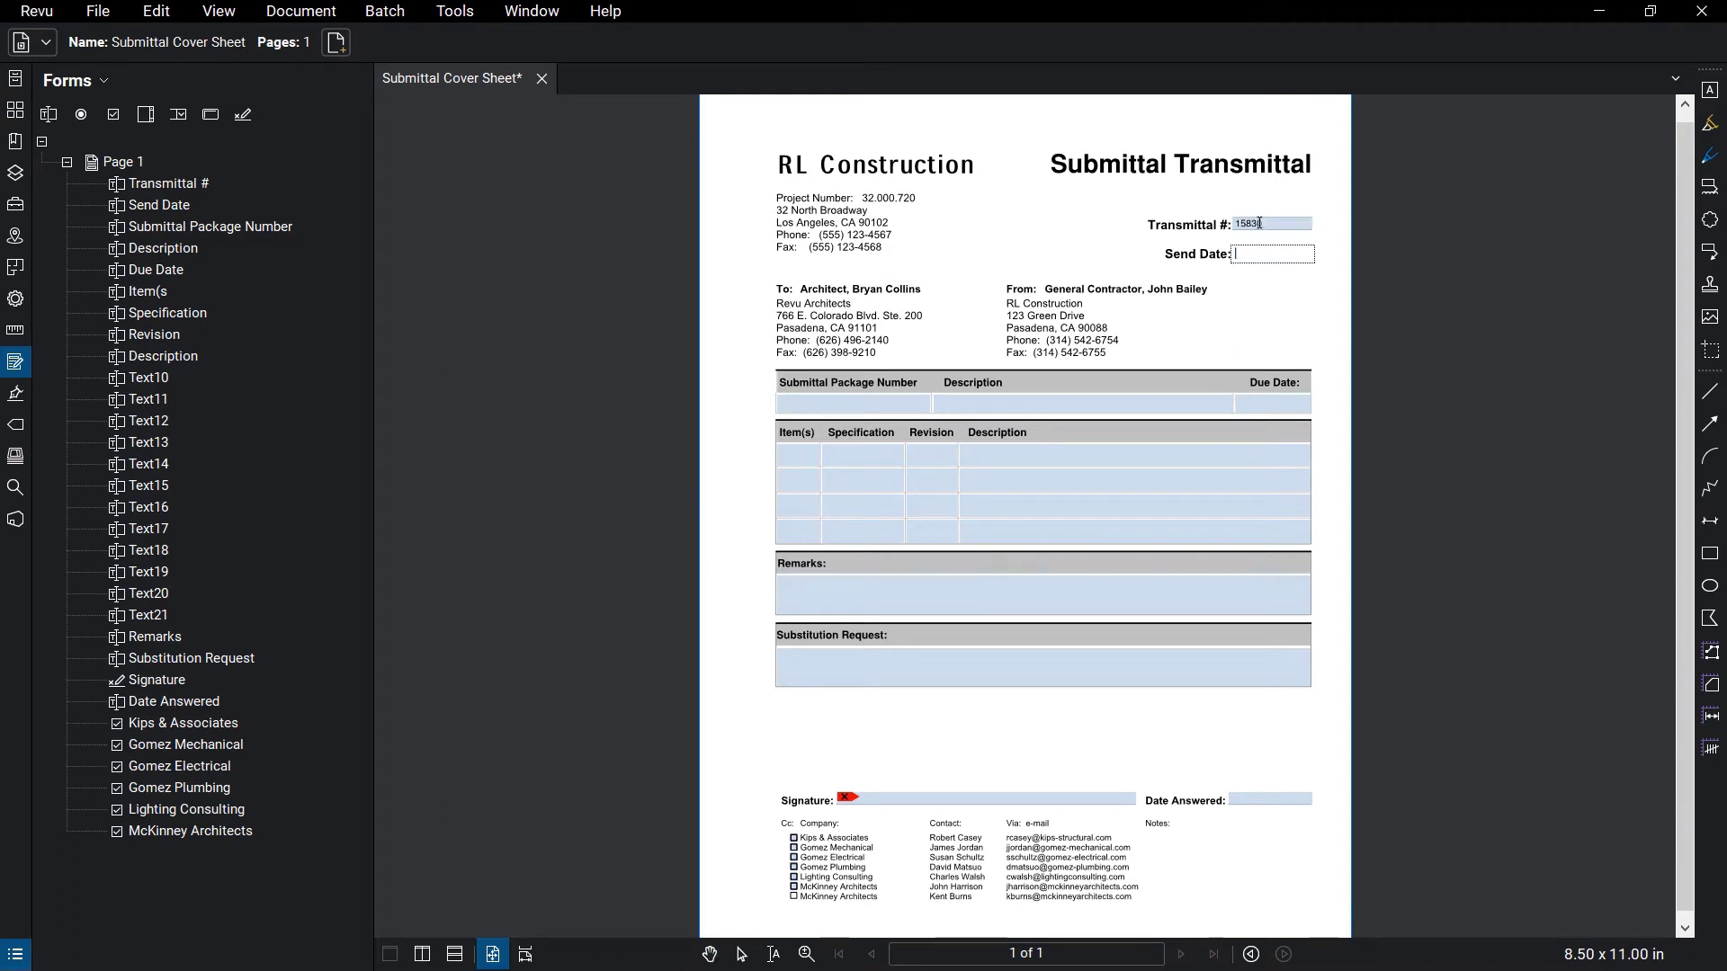
type("04/11/")
type("2018")
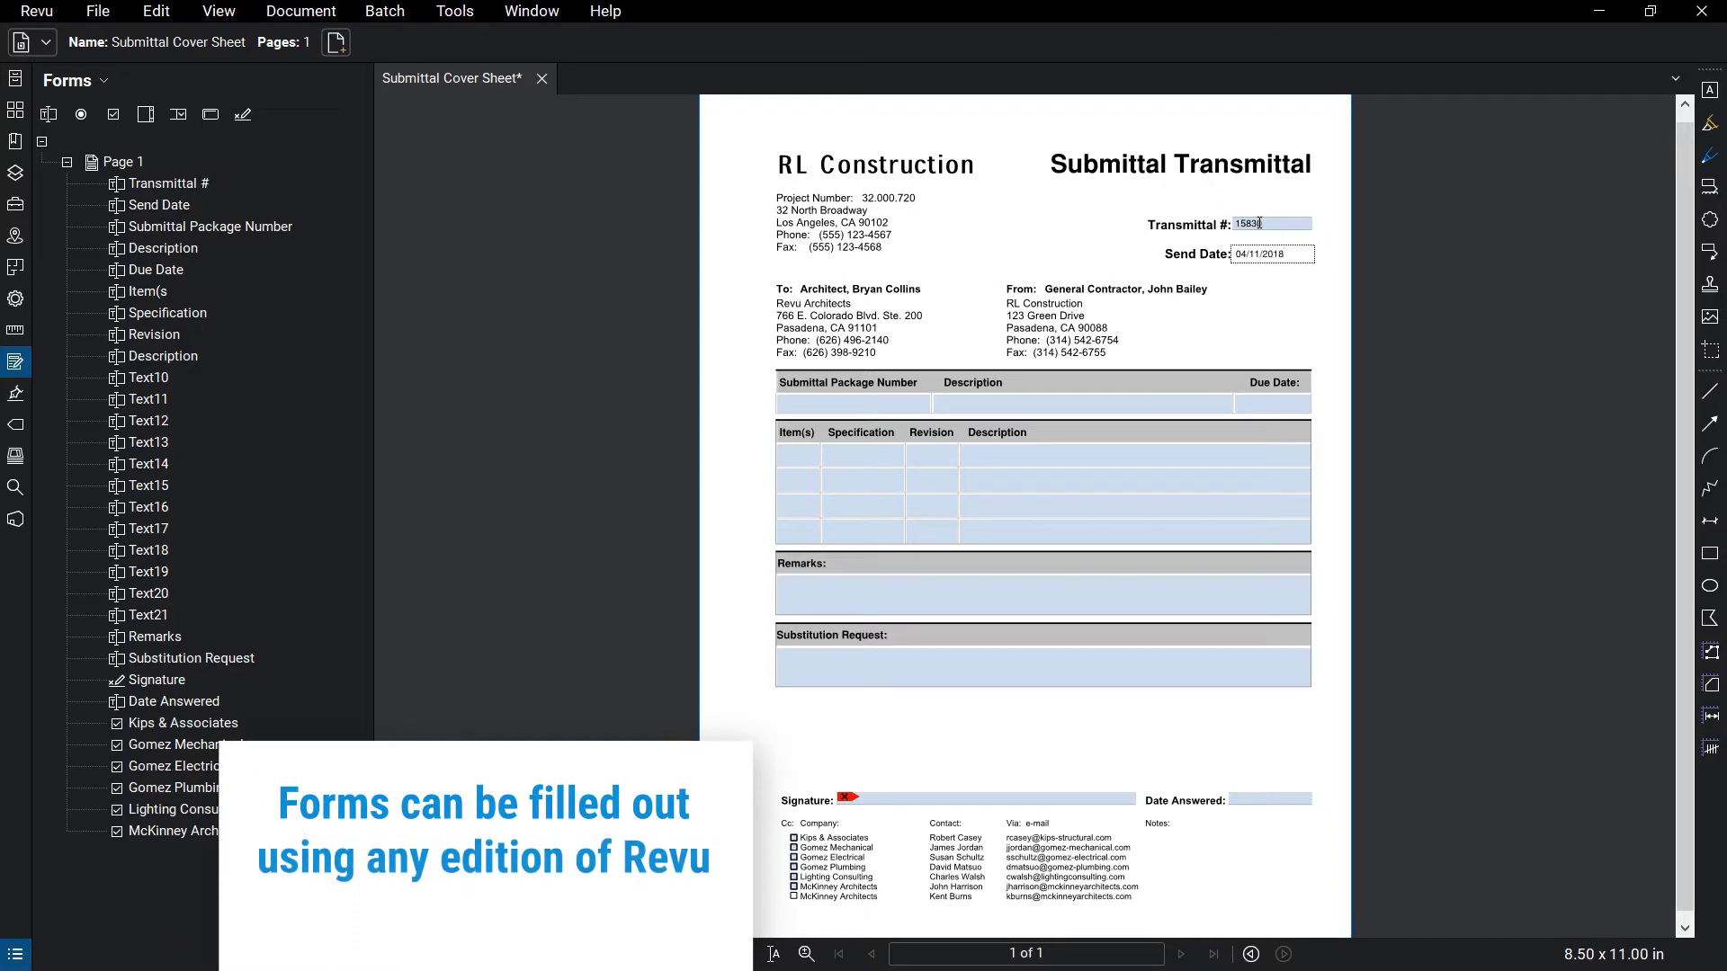
key("Return")
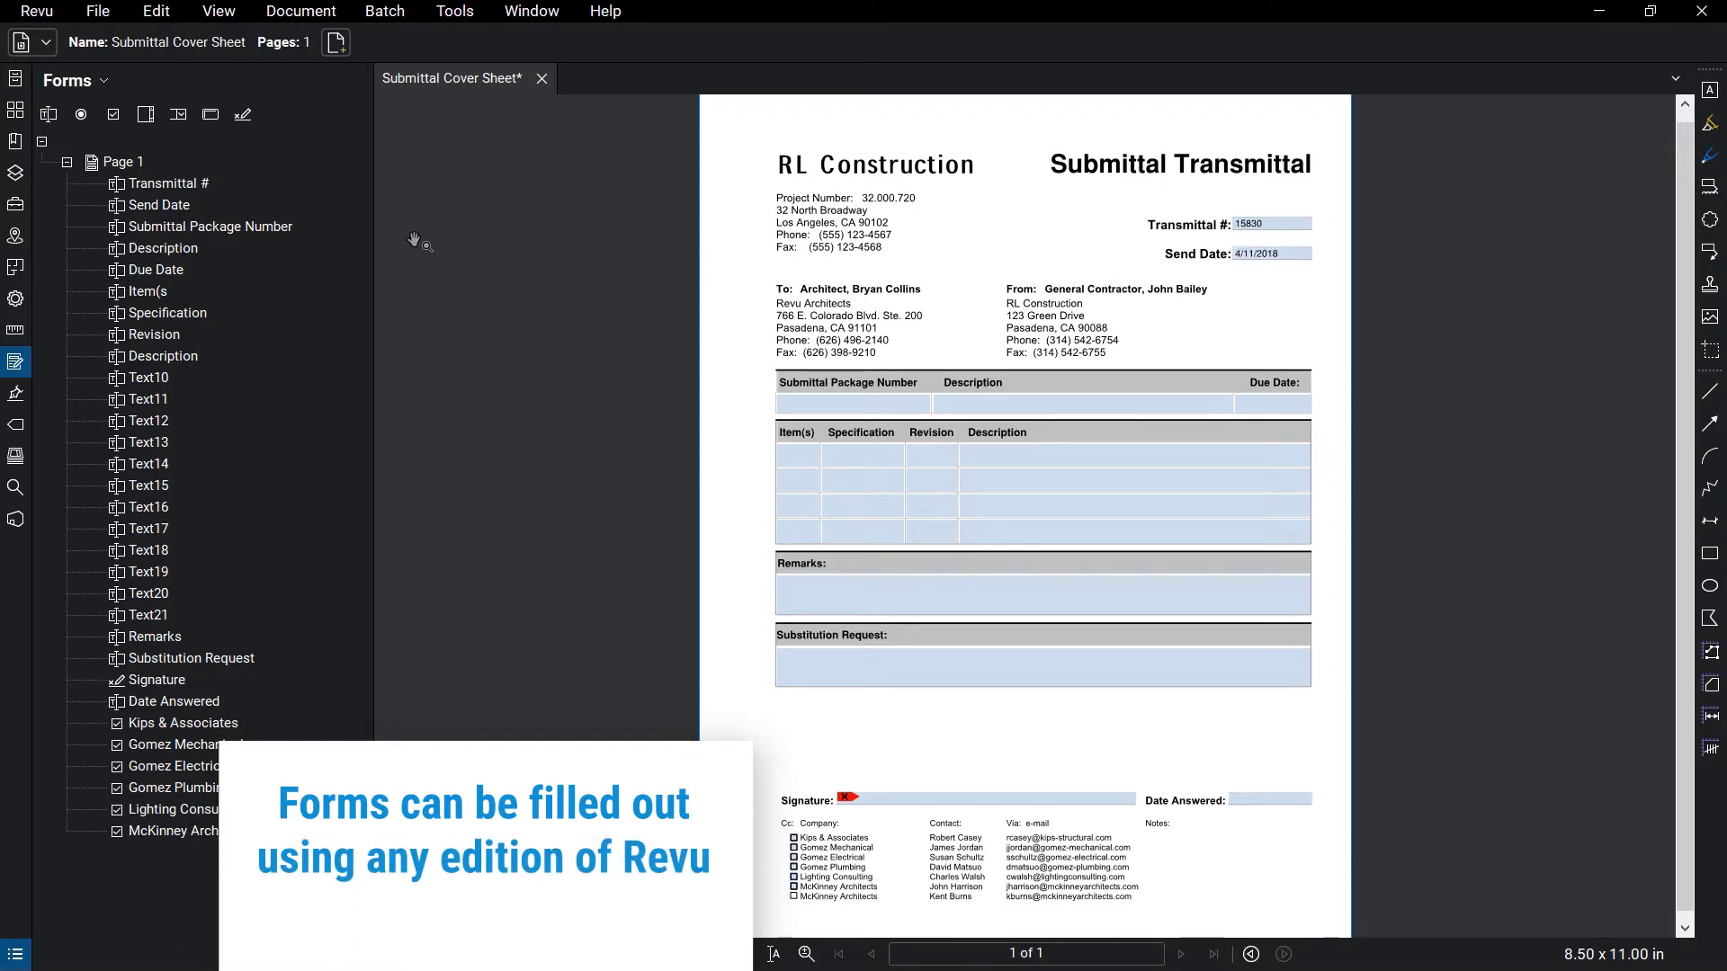
- Save the filled cover sheet as the template Project_Submittal_Template
left_click(414, 241)
left_click(111, 13)
mouse_move(183, 56)
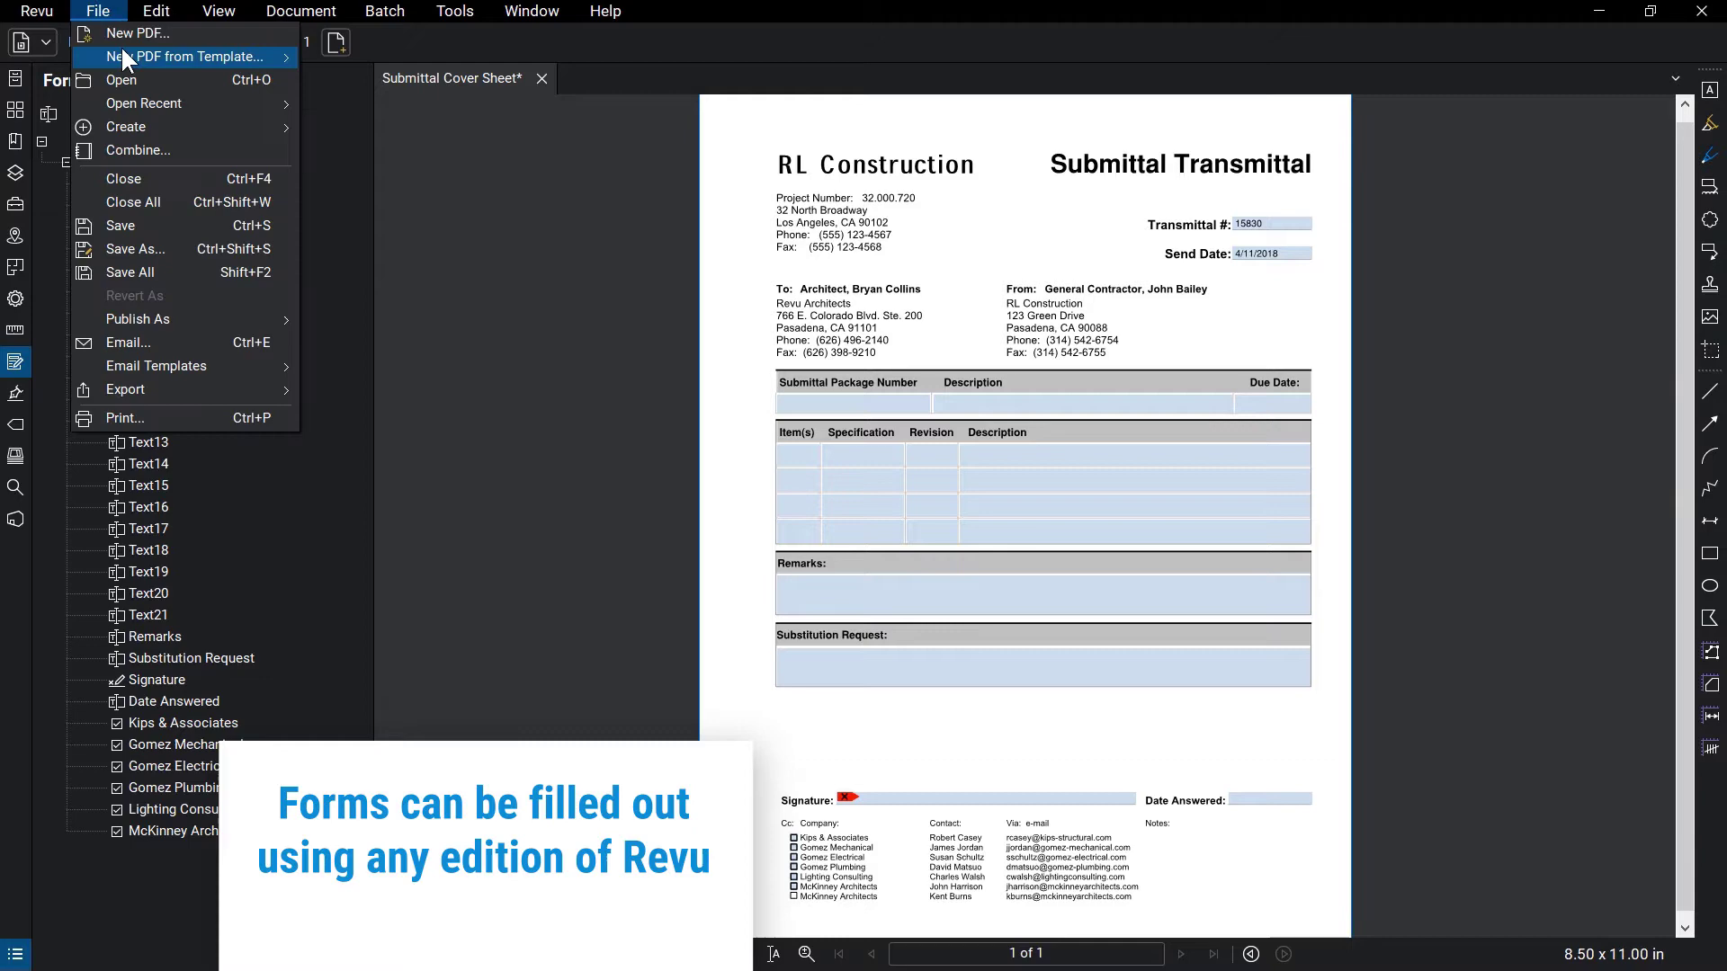
left_click(462, 340)
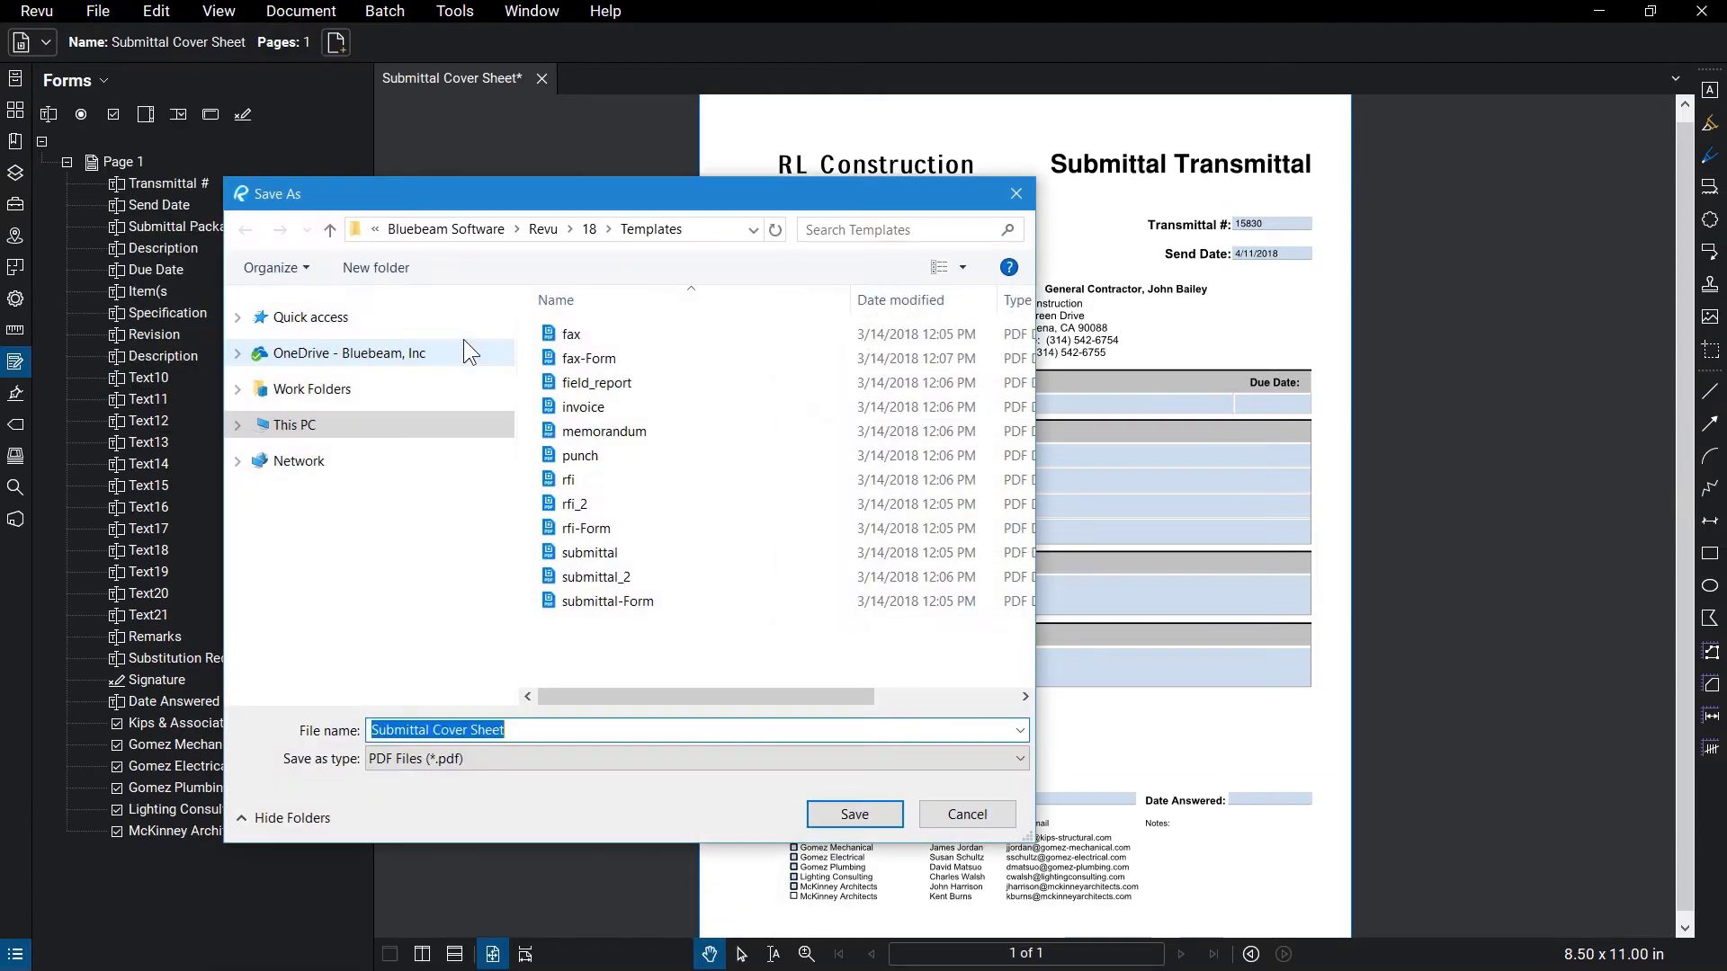
type("Project_Submittal_Template")
left_click(833, 807)
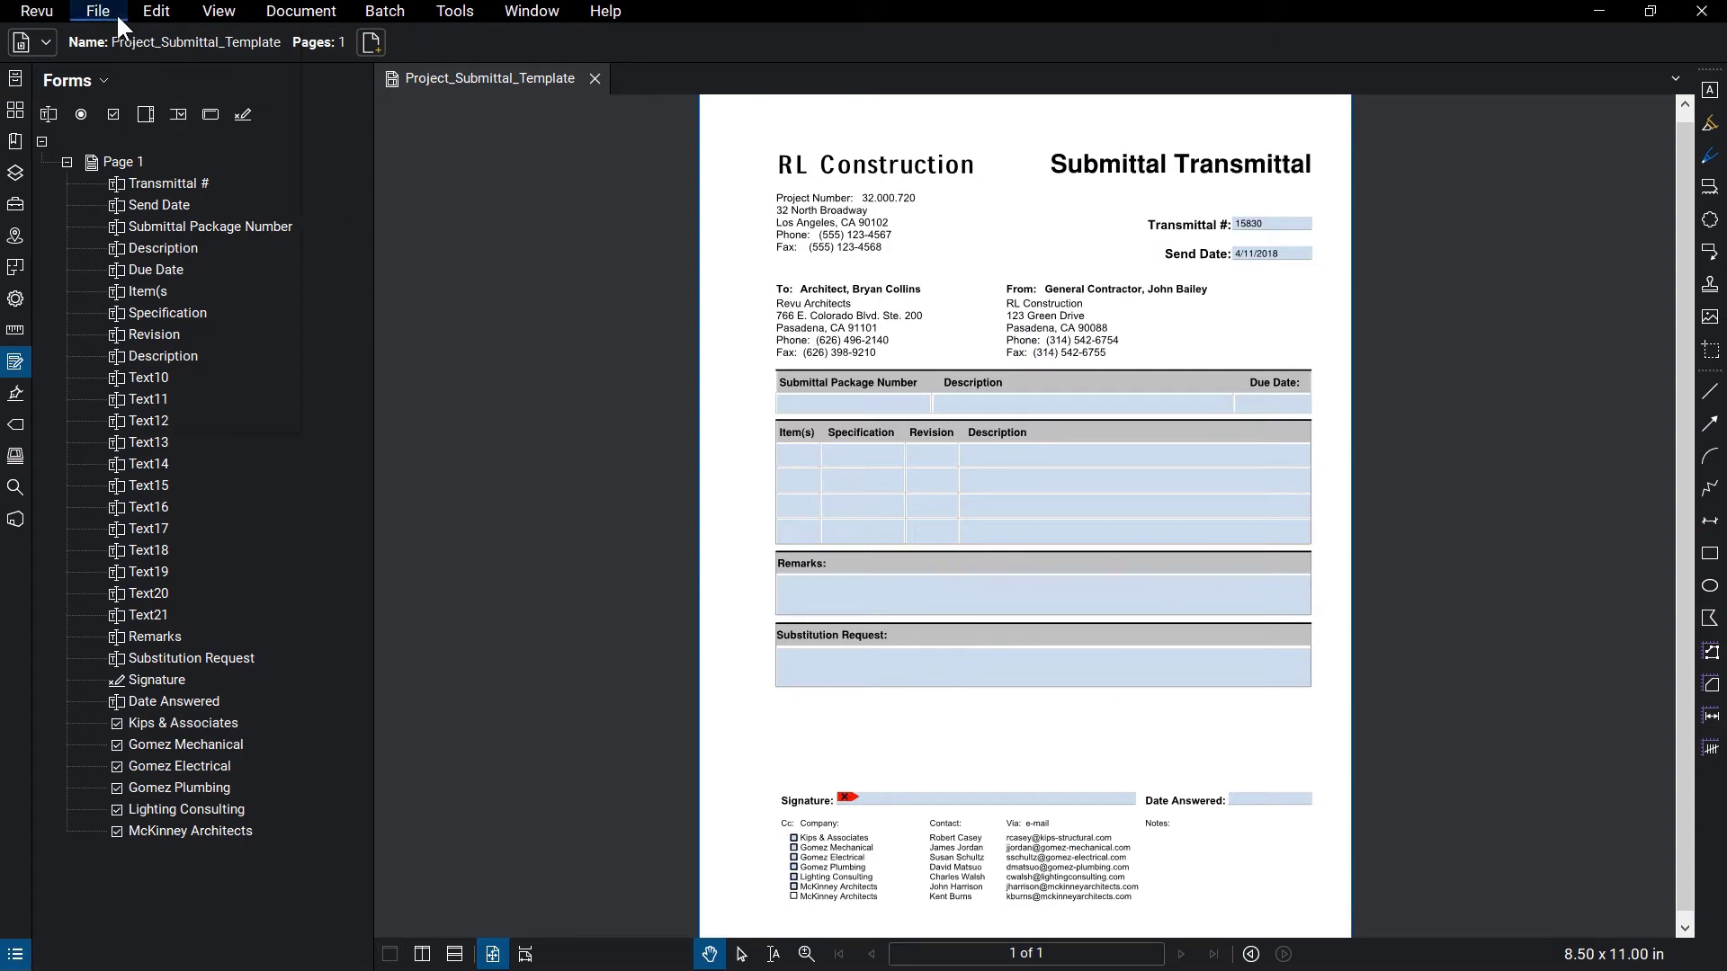
- Queue the open cover sheet and Lighting Cut Sheet to combine, using filenames as page labels
left_click(116, 13)
left_click(185, 144)
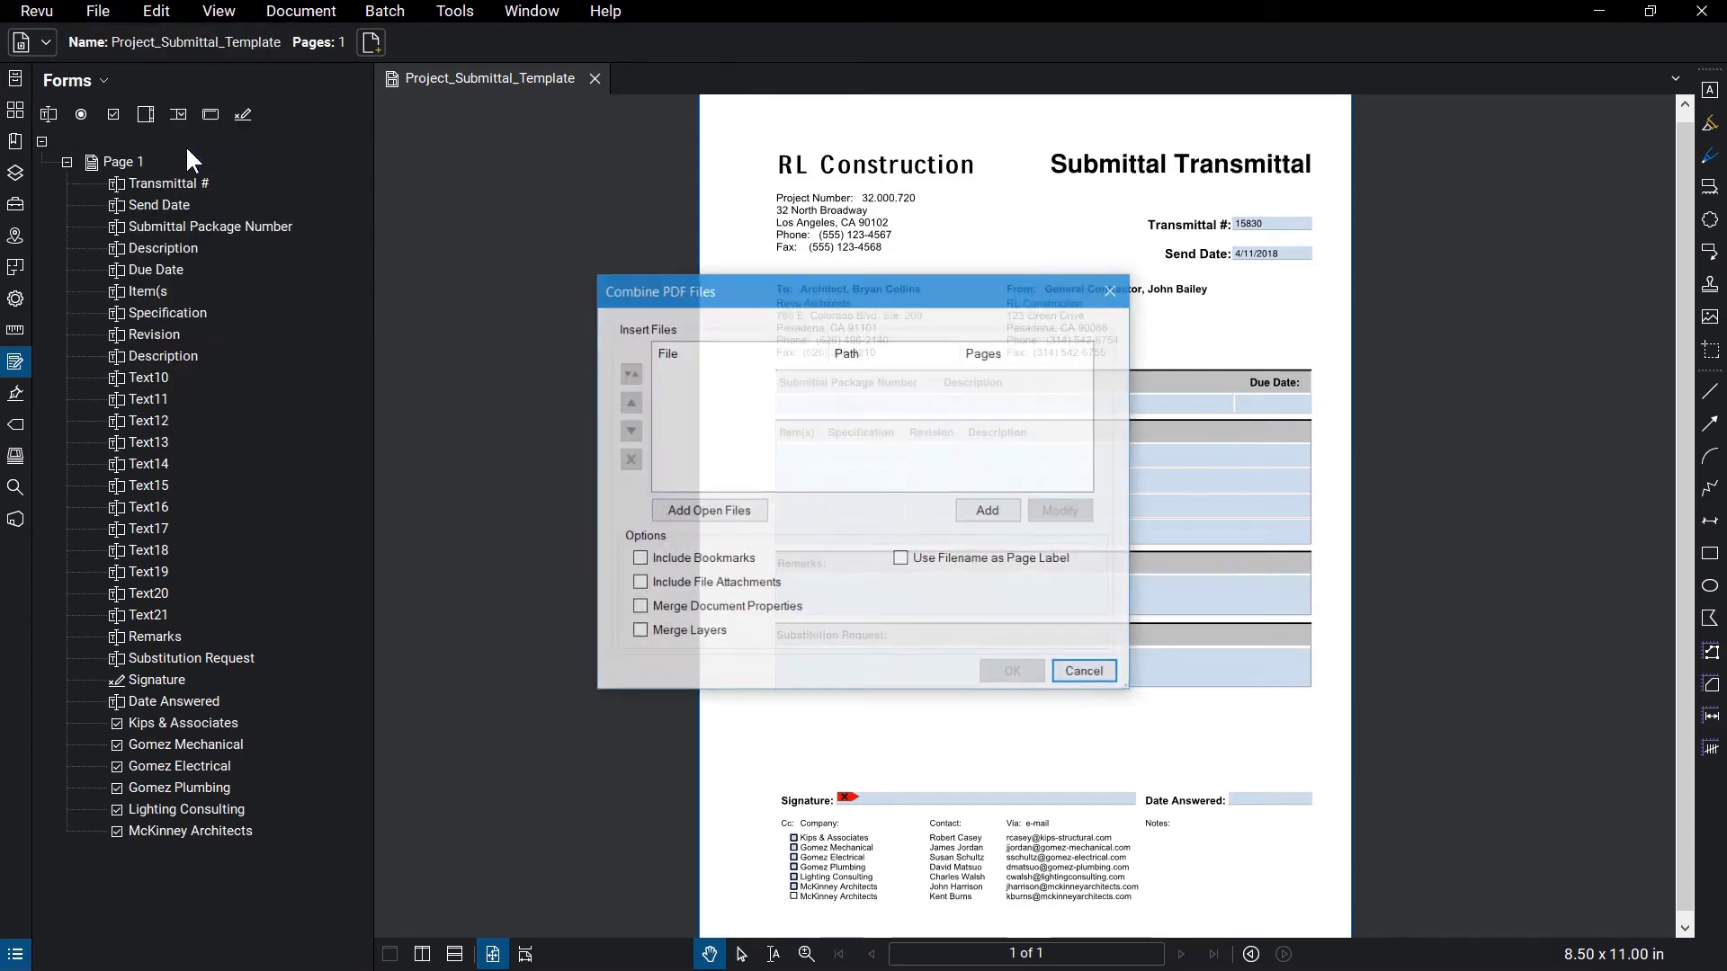
left_click(708, 510)
left_click(989, 510)
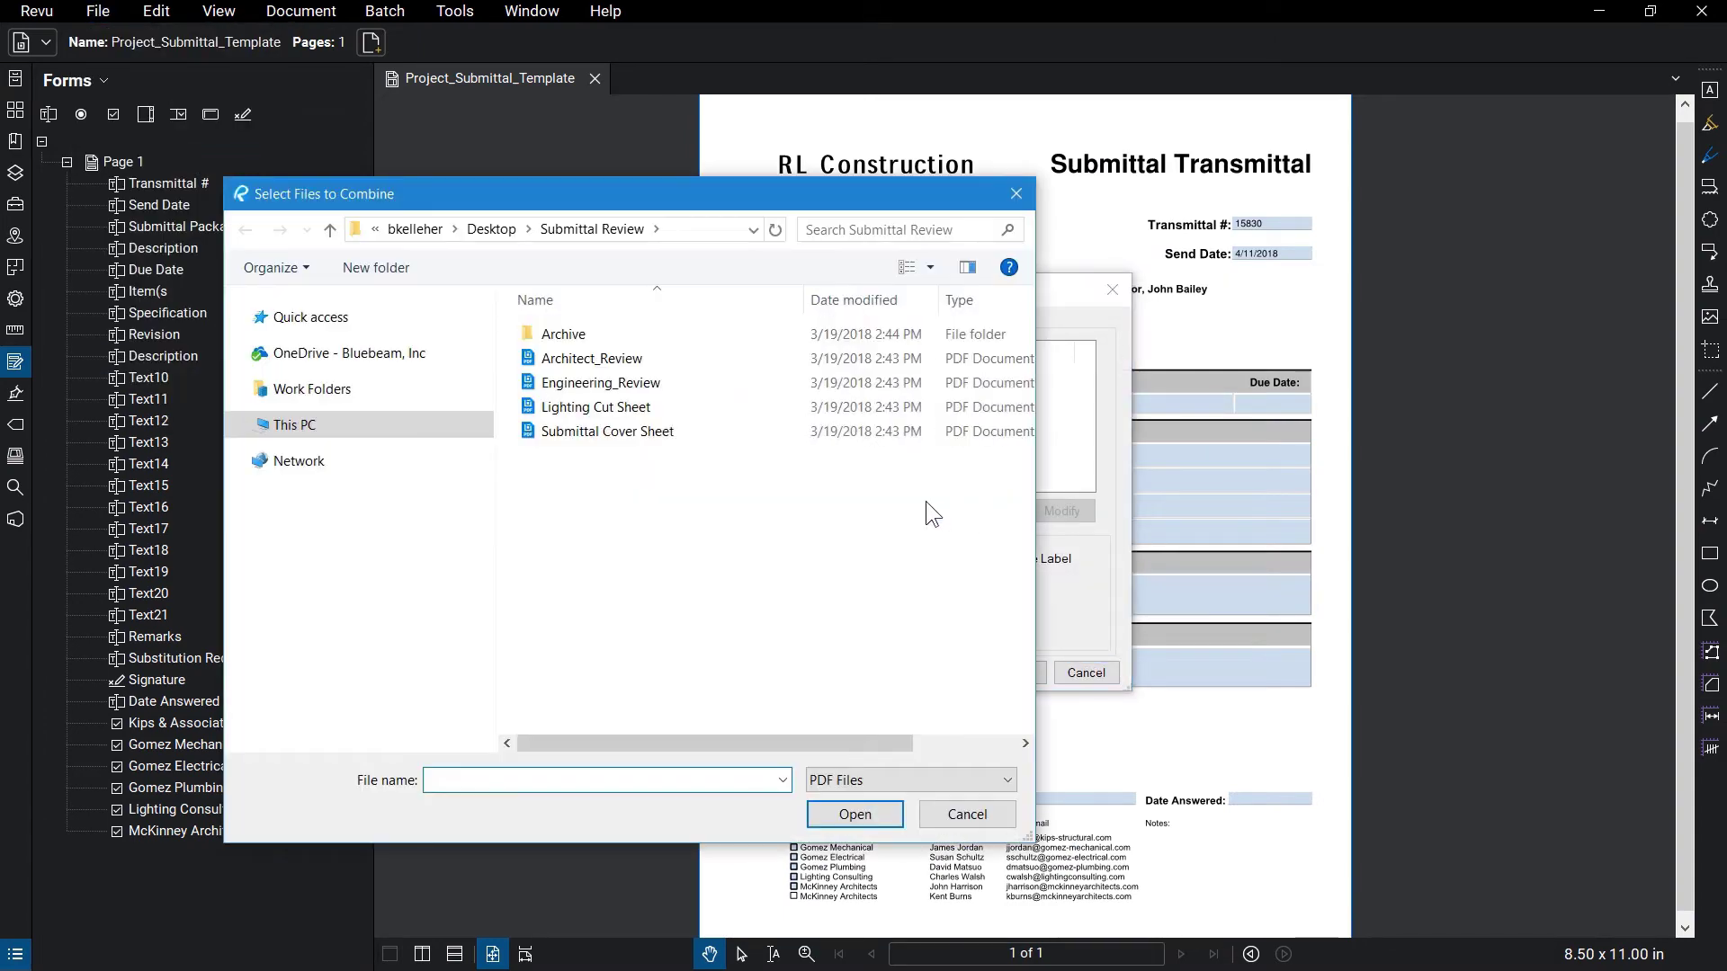
left_click(700, 407)
left_click(841, 813)
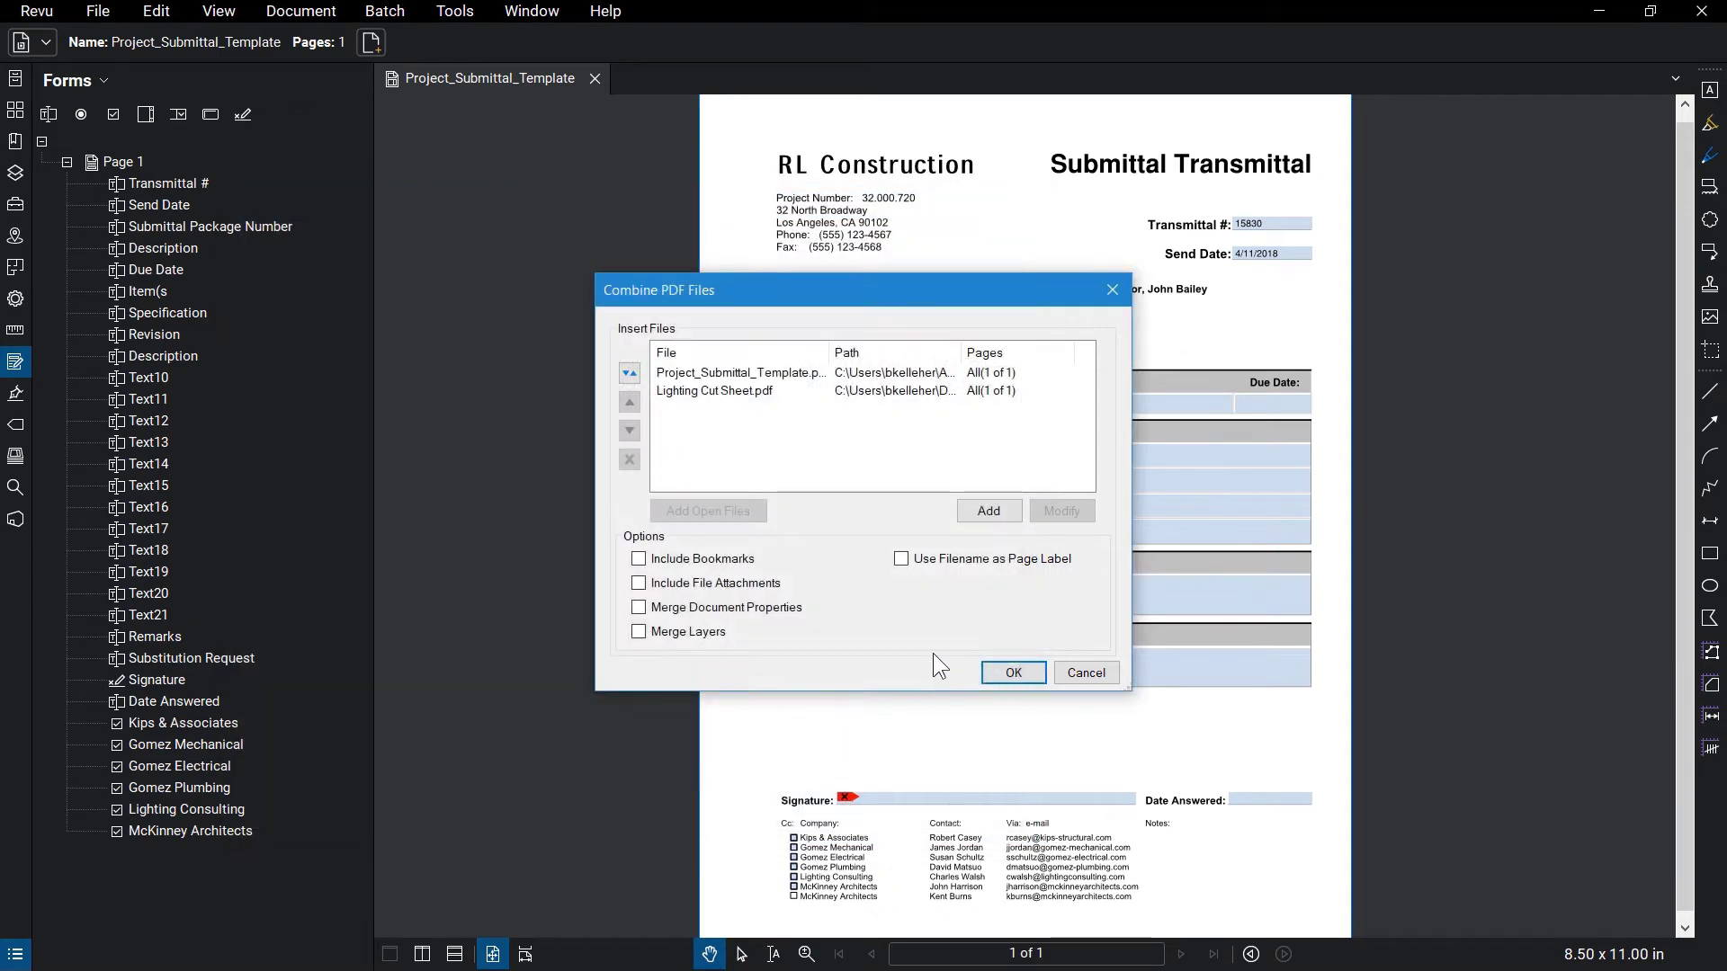
left_click(901, 559)
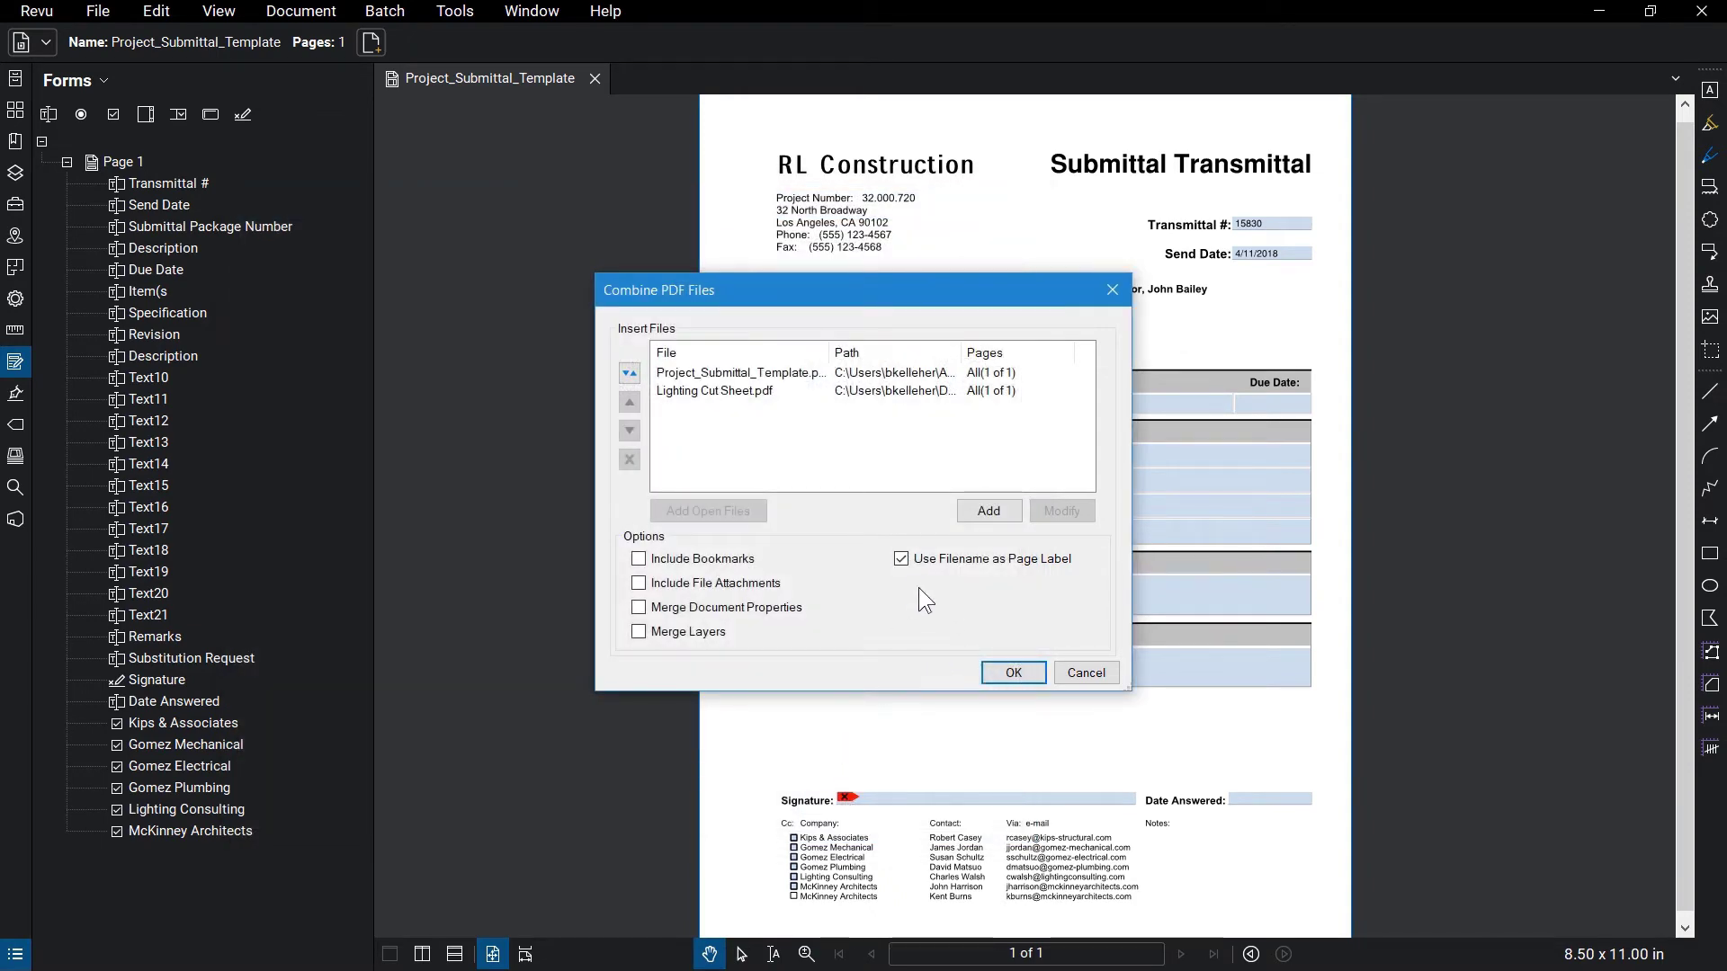
- Combine the queued files and save the merged PDF as Lighting_Submittal
left_click(1012, 673)
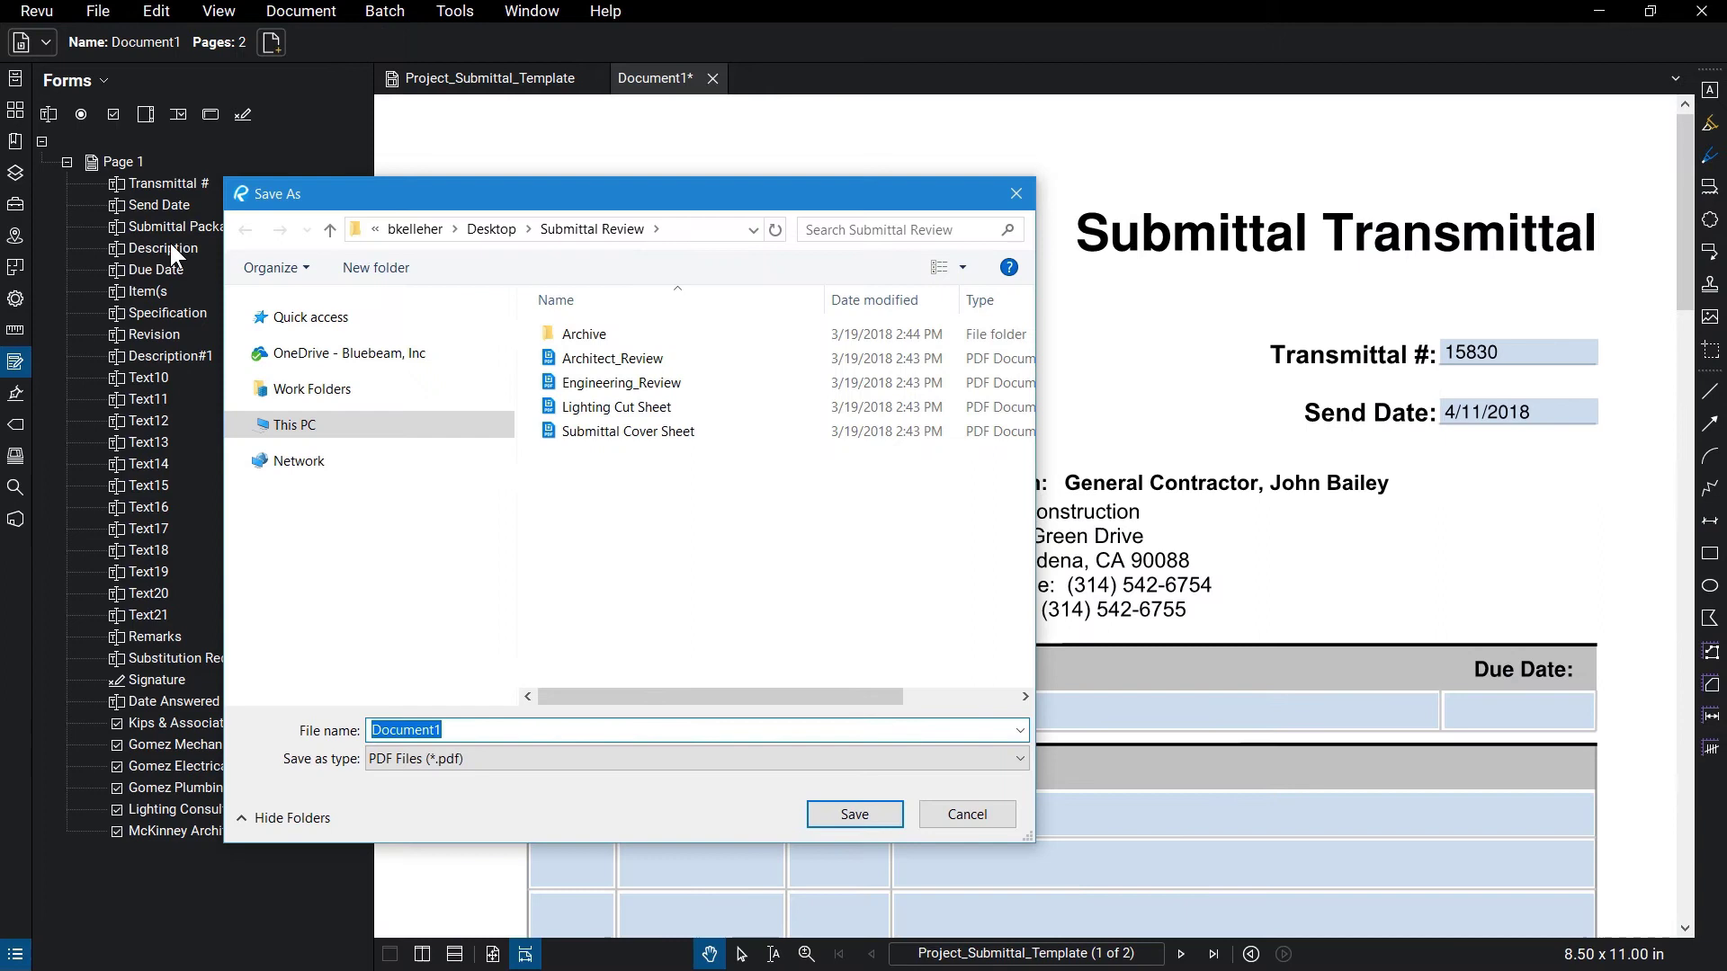
type("Ligh")
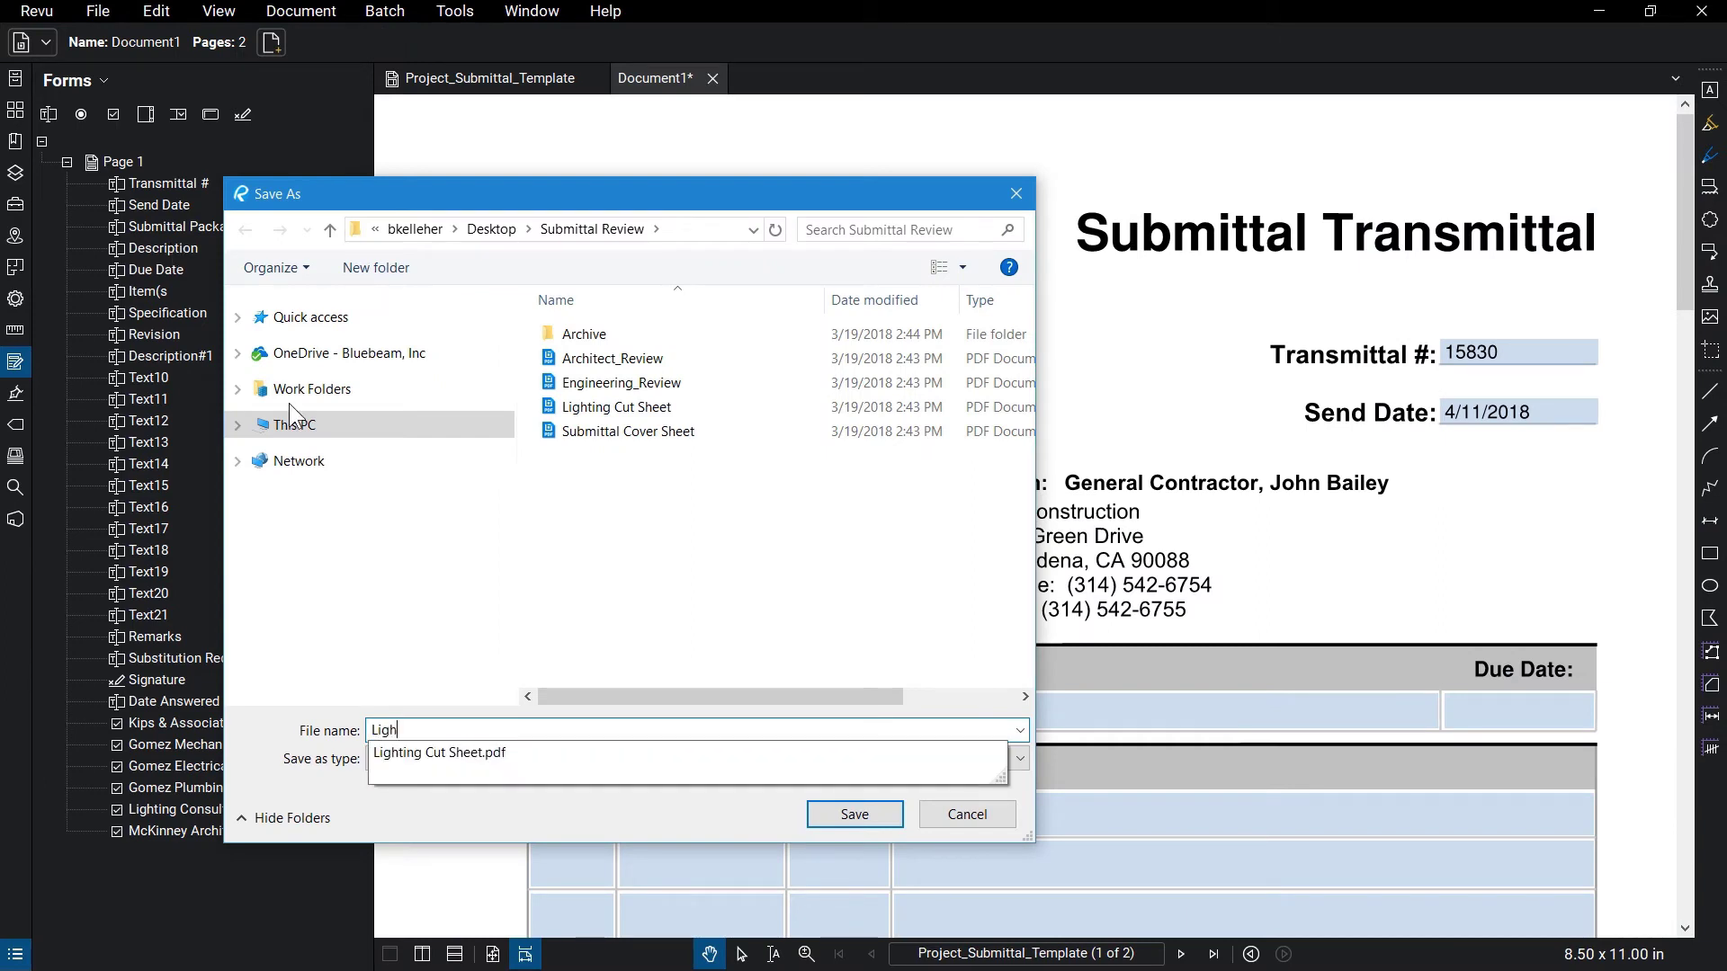
type("ting_S")
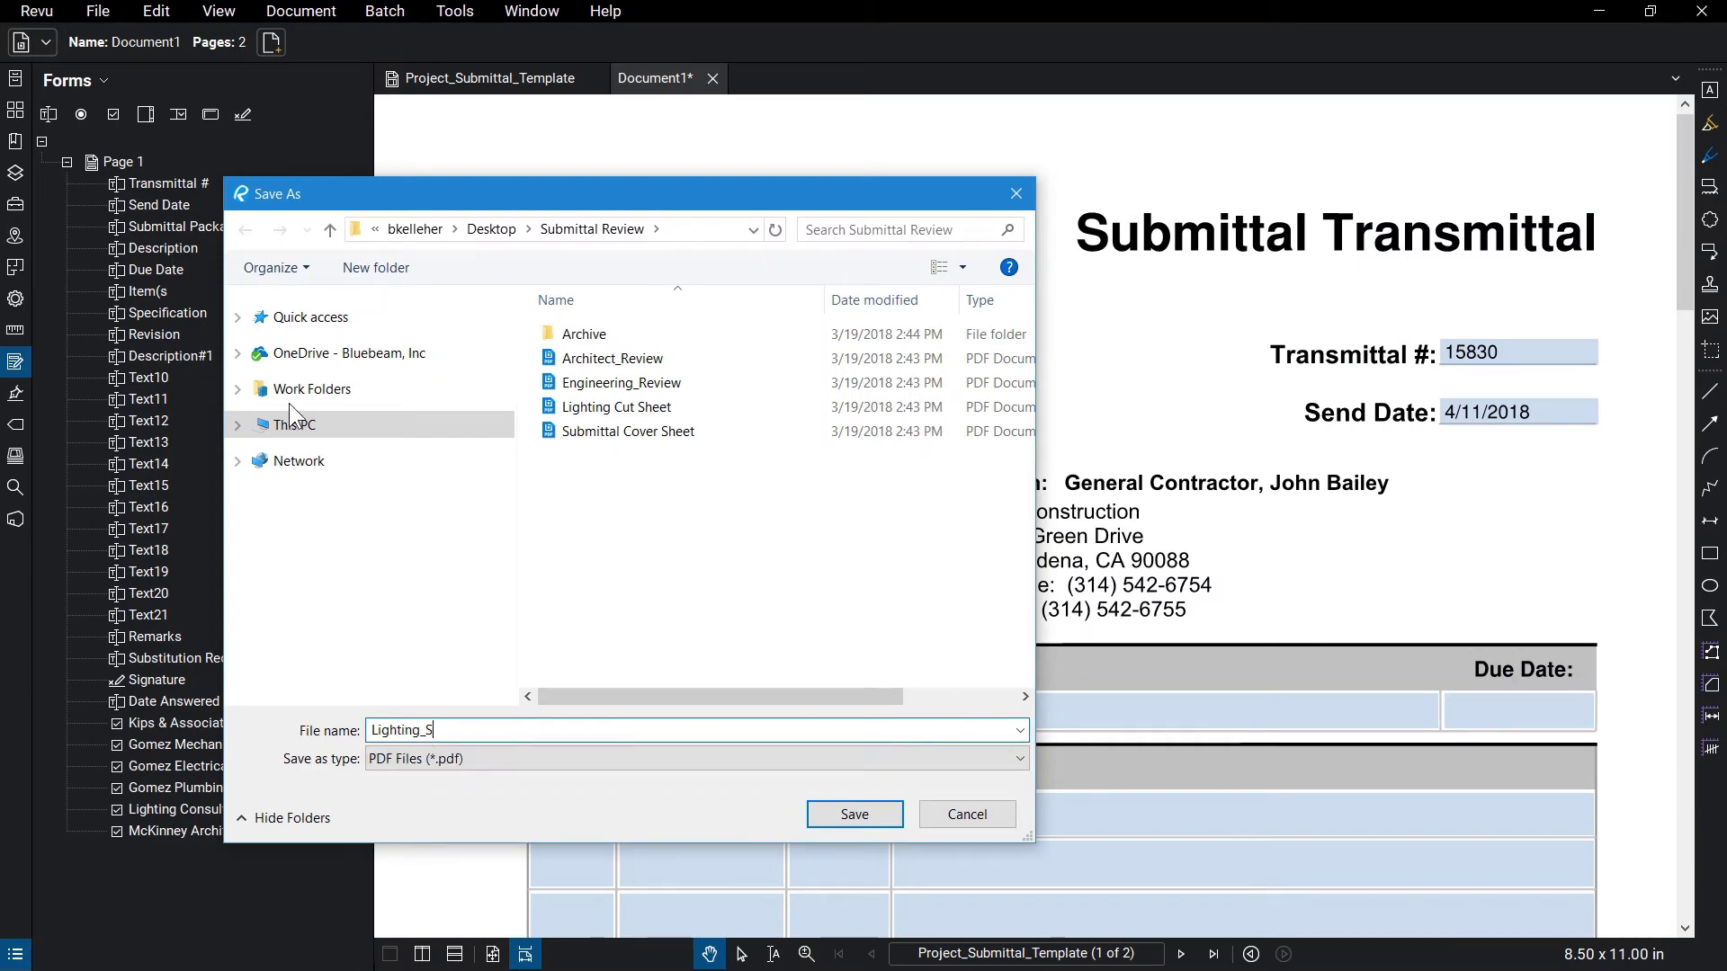
type("ubmittal")
left_click(822, 817)
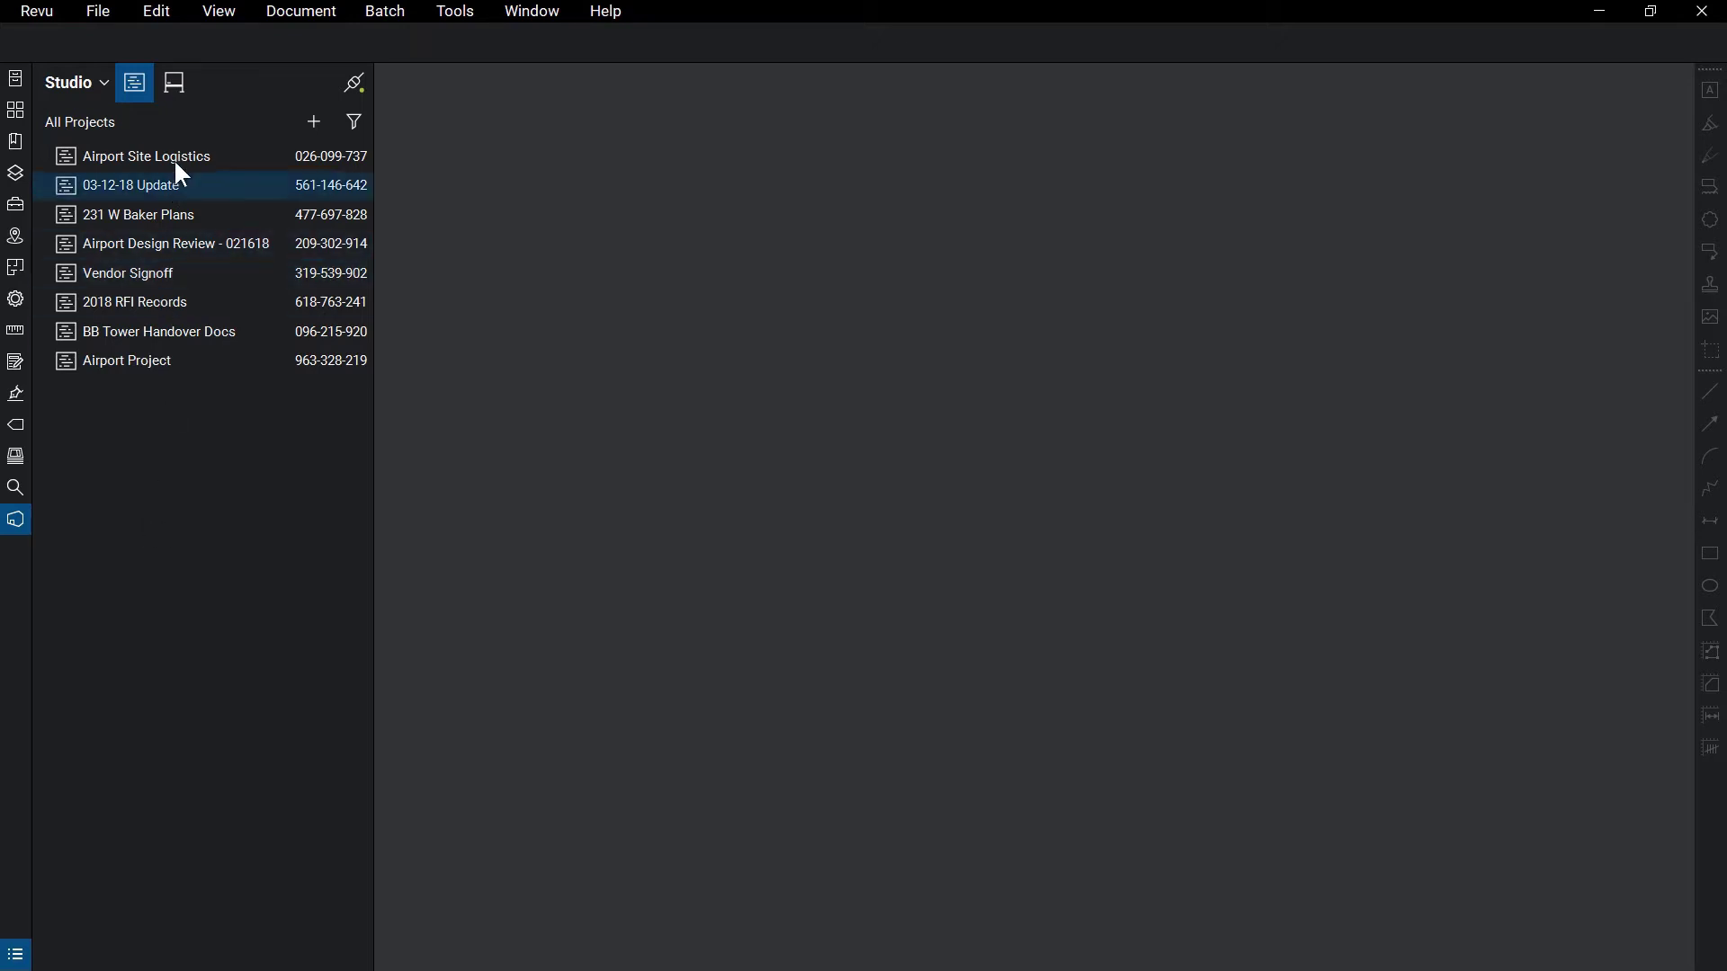
- Create a new Studio Session named Submittal Review containing Lighting_Submittal.pdf
left_click(173, 97)
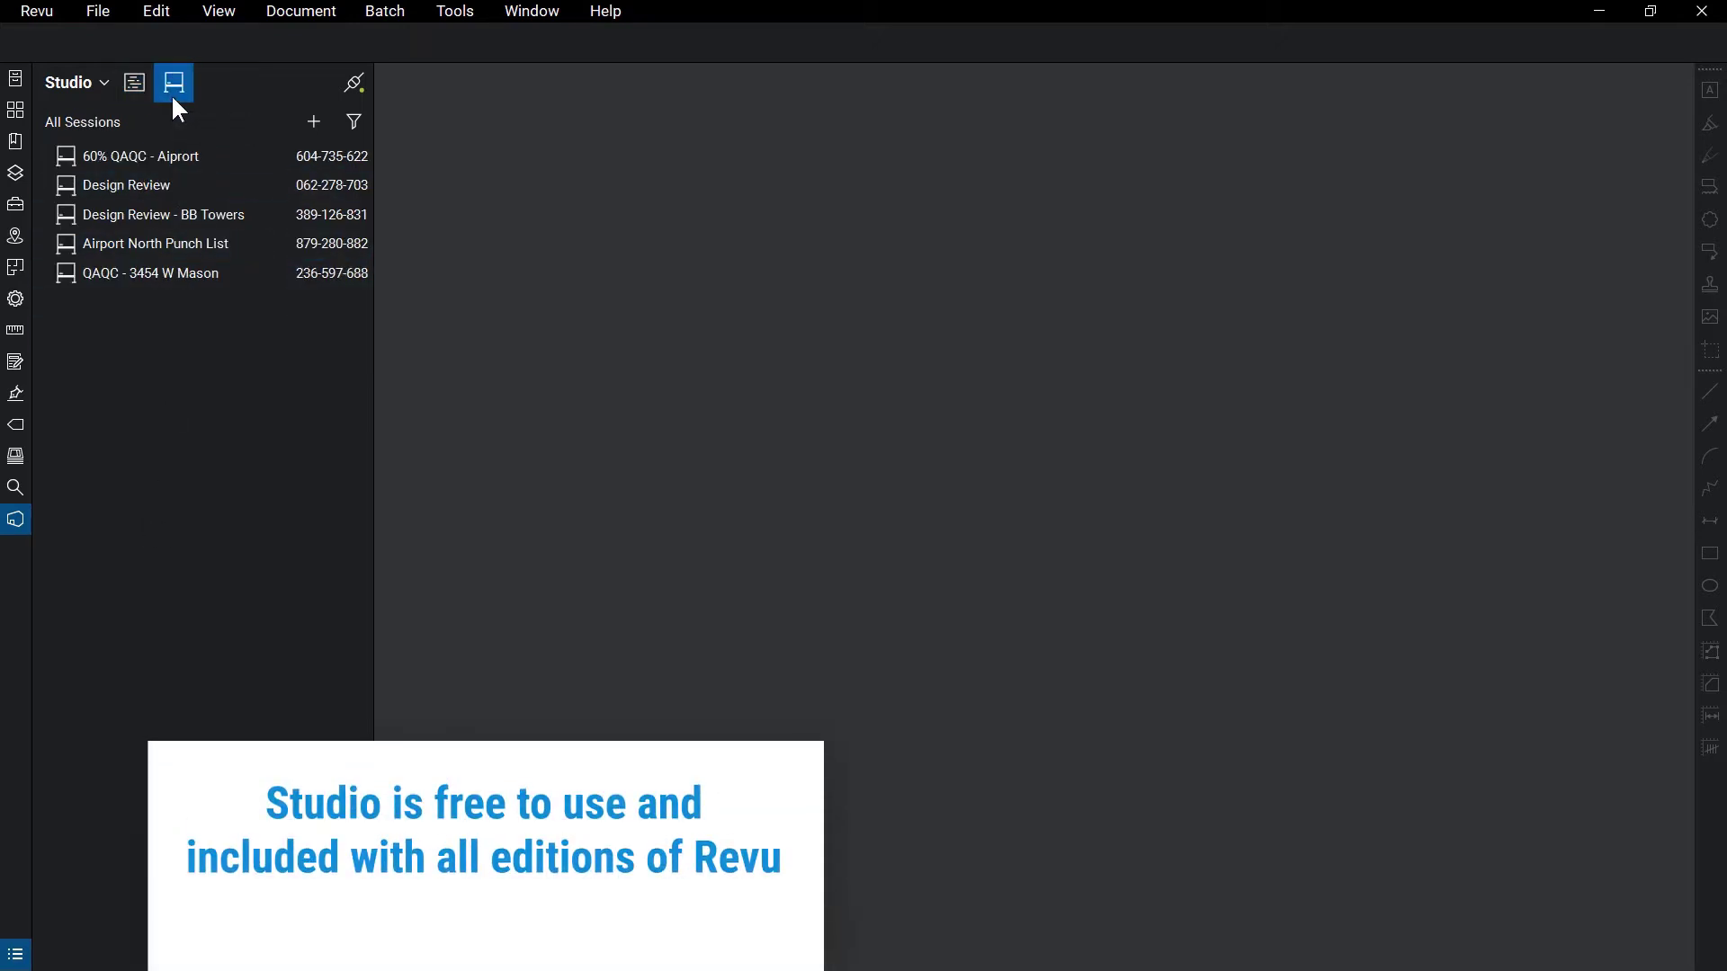
left_click(305, 123)
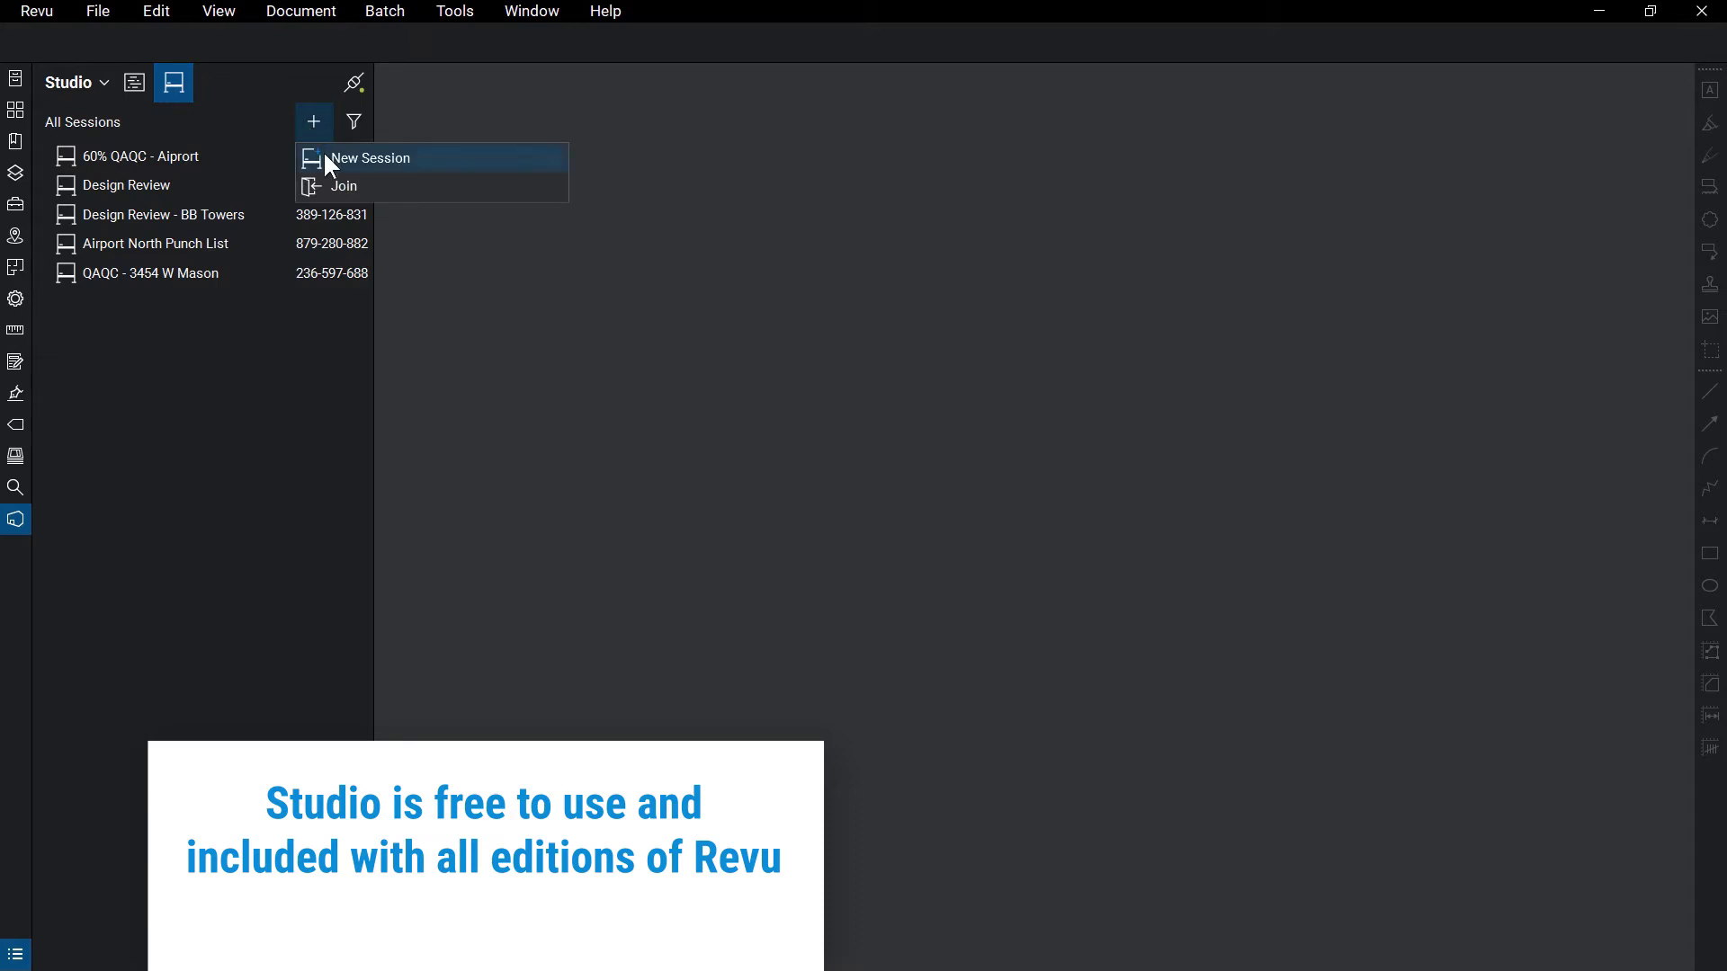
left_click(325, 159)
type("Submittal Review")
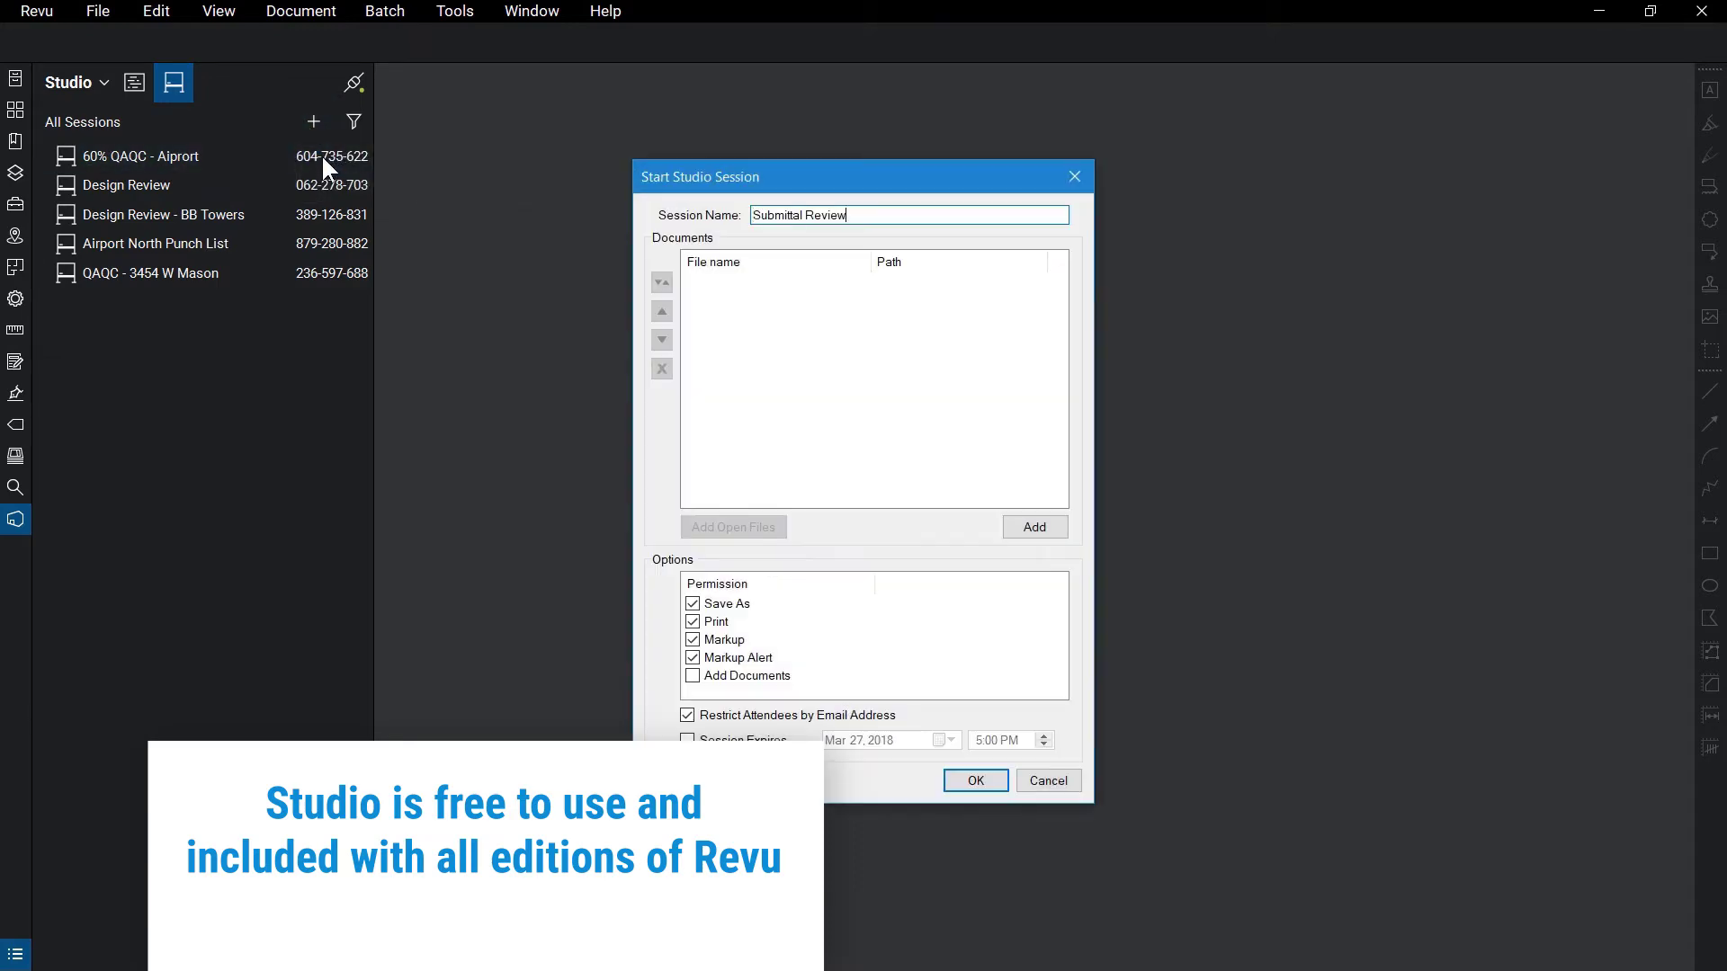
left_click(1030, 525)
left_click(1067, 427)
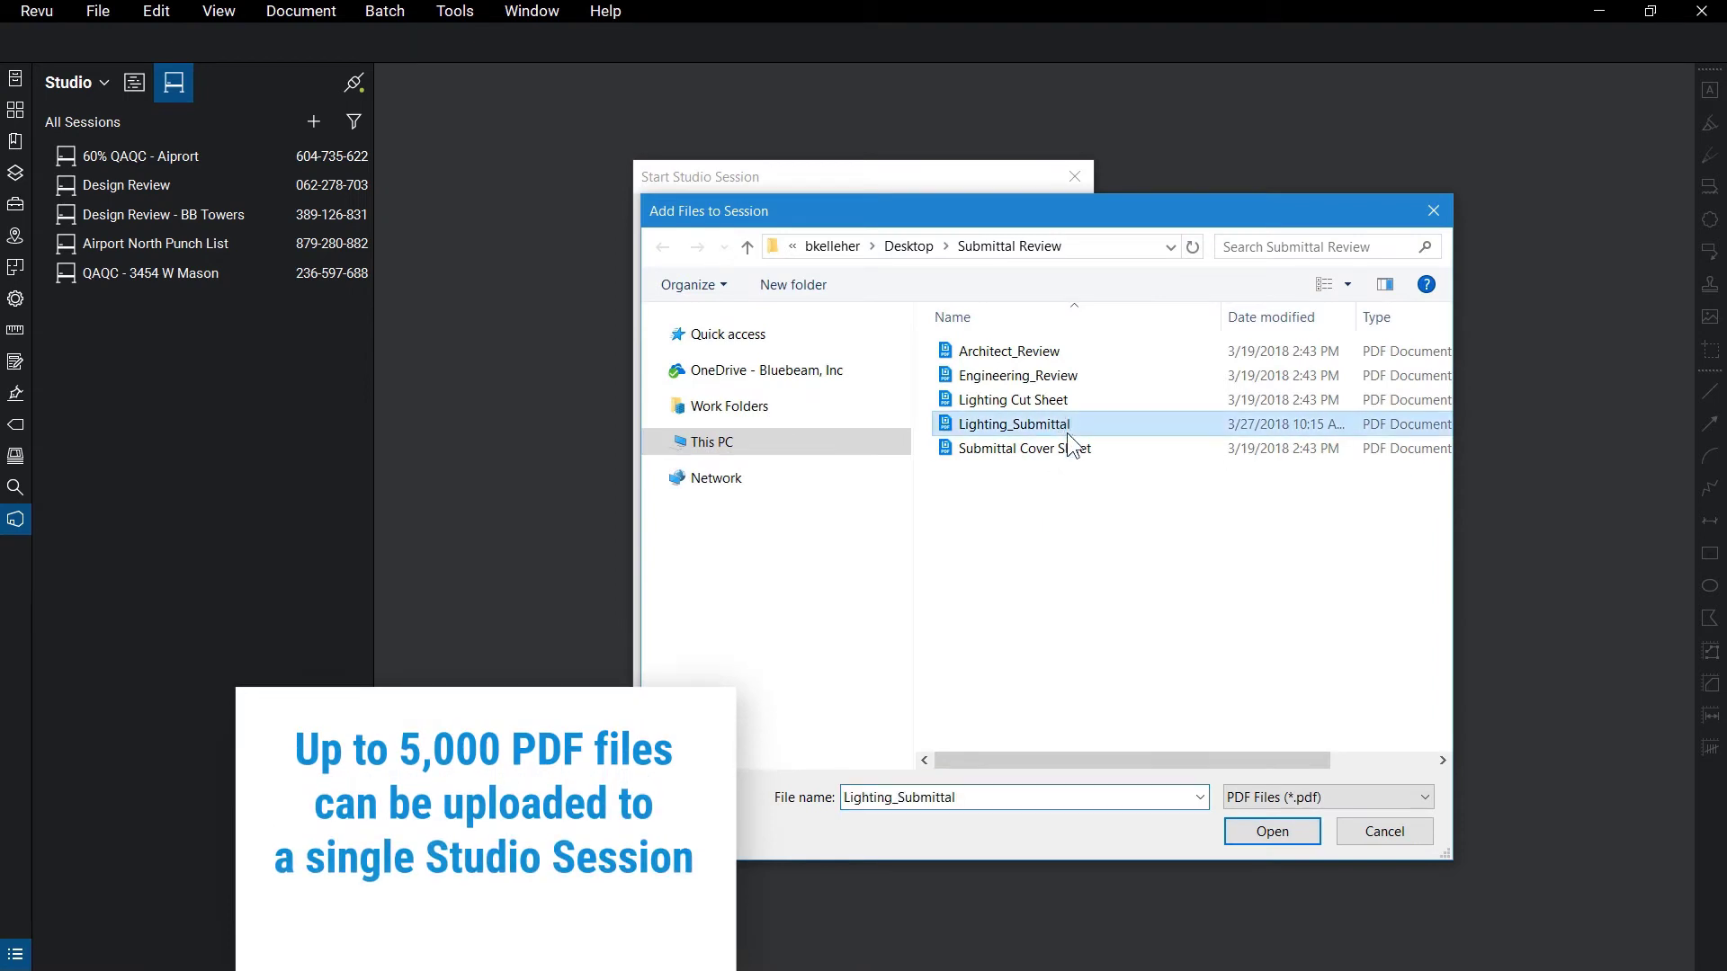
left_click(1248, 826)
- Allow attendees to add documents, set the session to expire Apr 03, 2018, and start it
left_click(695, 677)
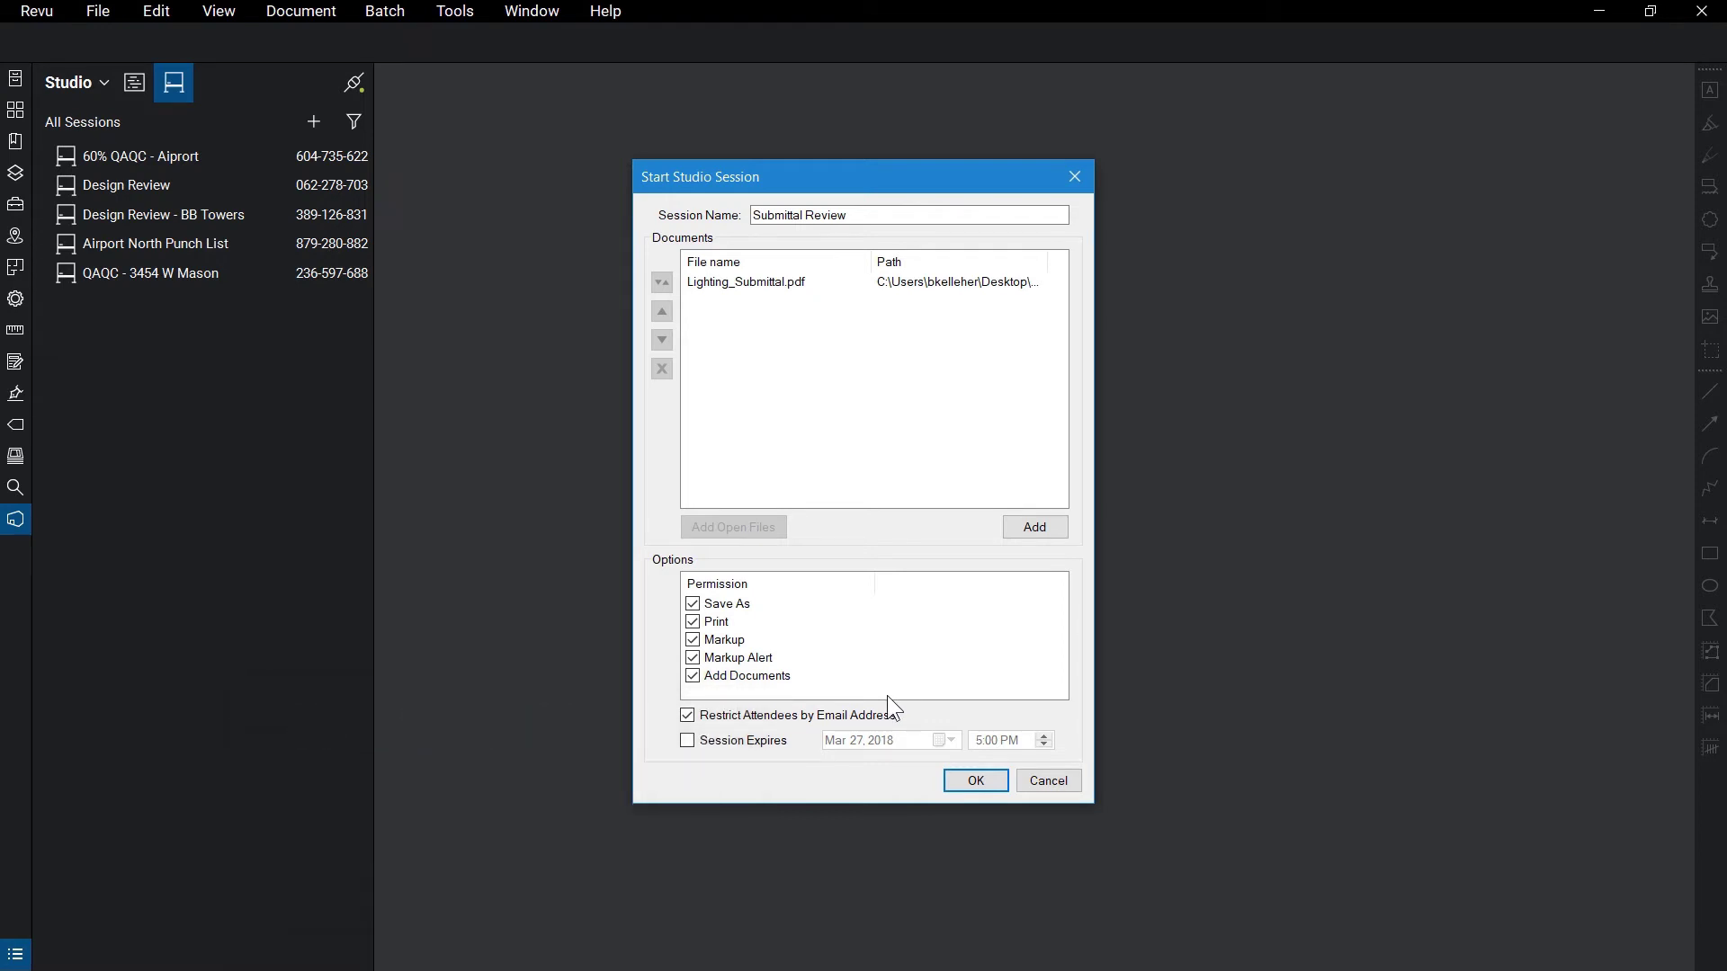
left_click(688, 741)
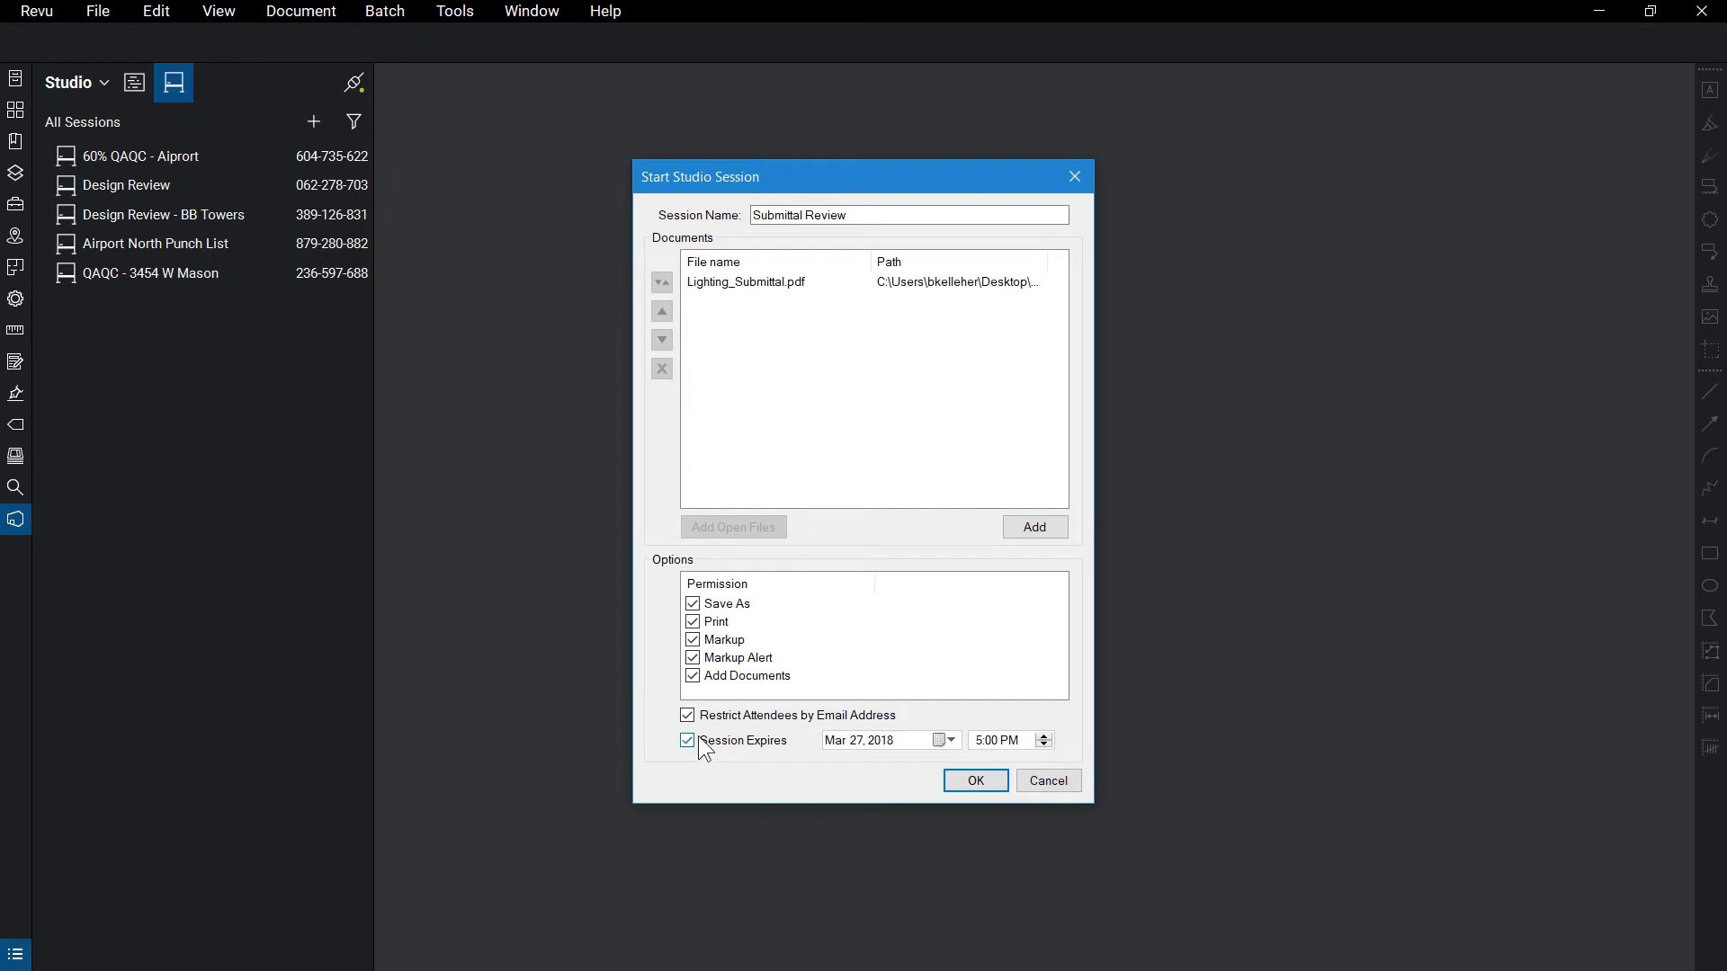
left_click(938, 741)
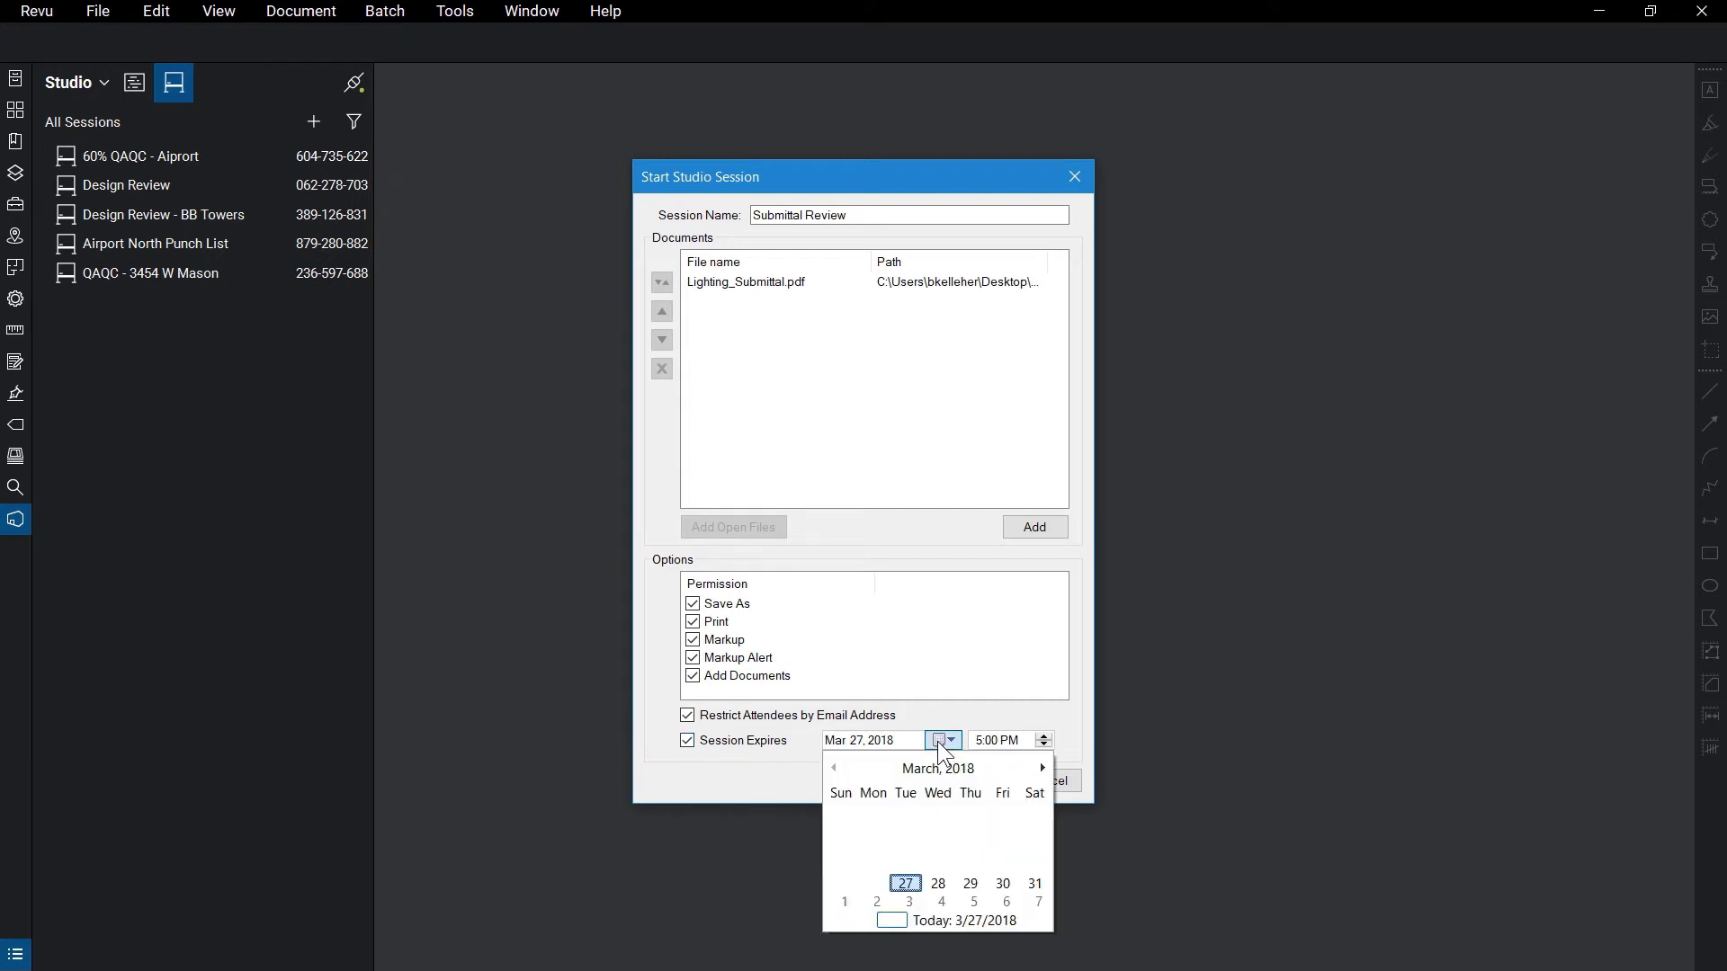
left_click(909, 902)
left_click(964, 785)
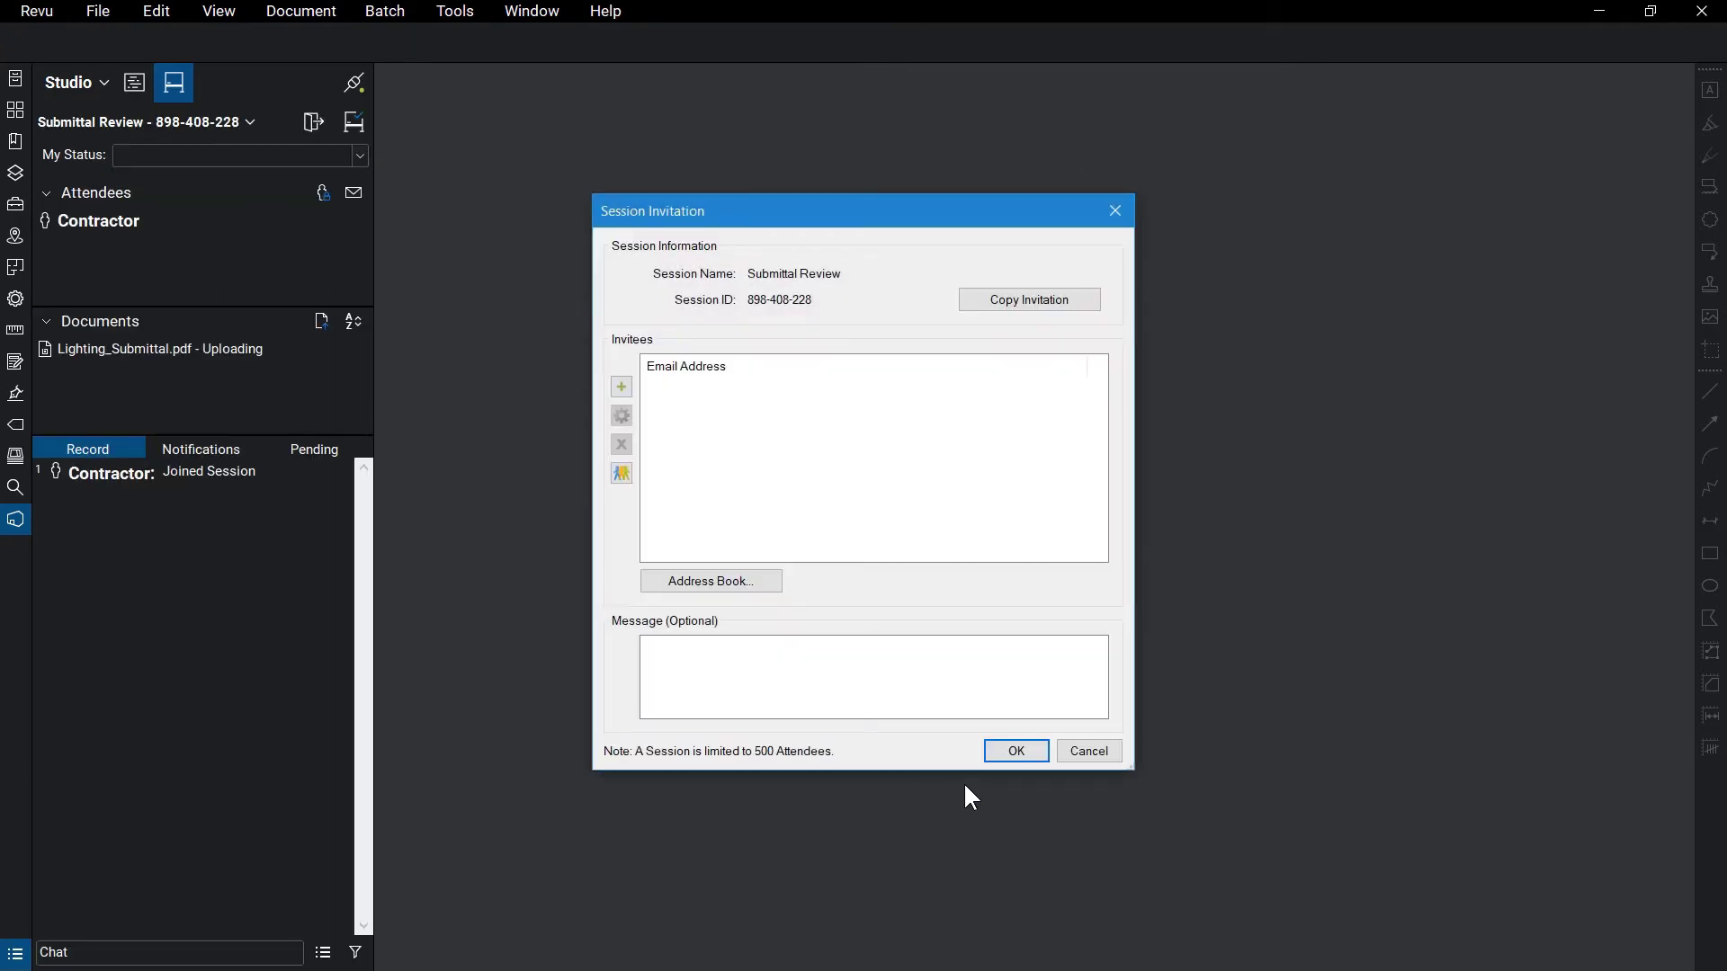
left_click(621, 387)
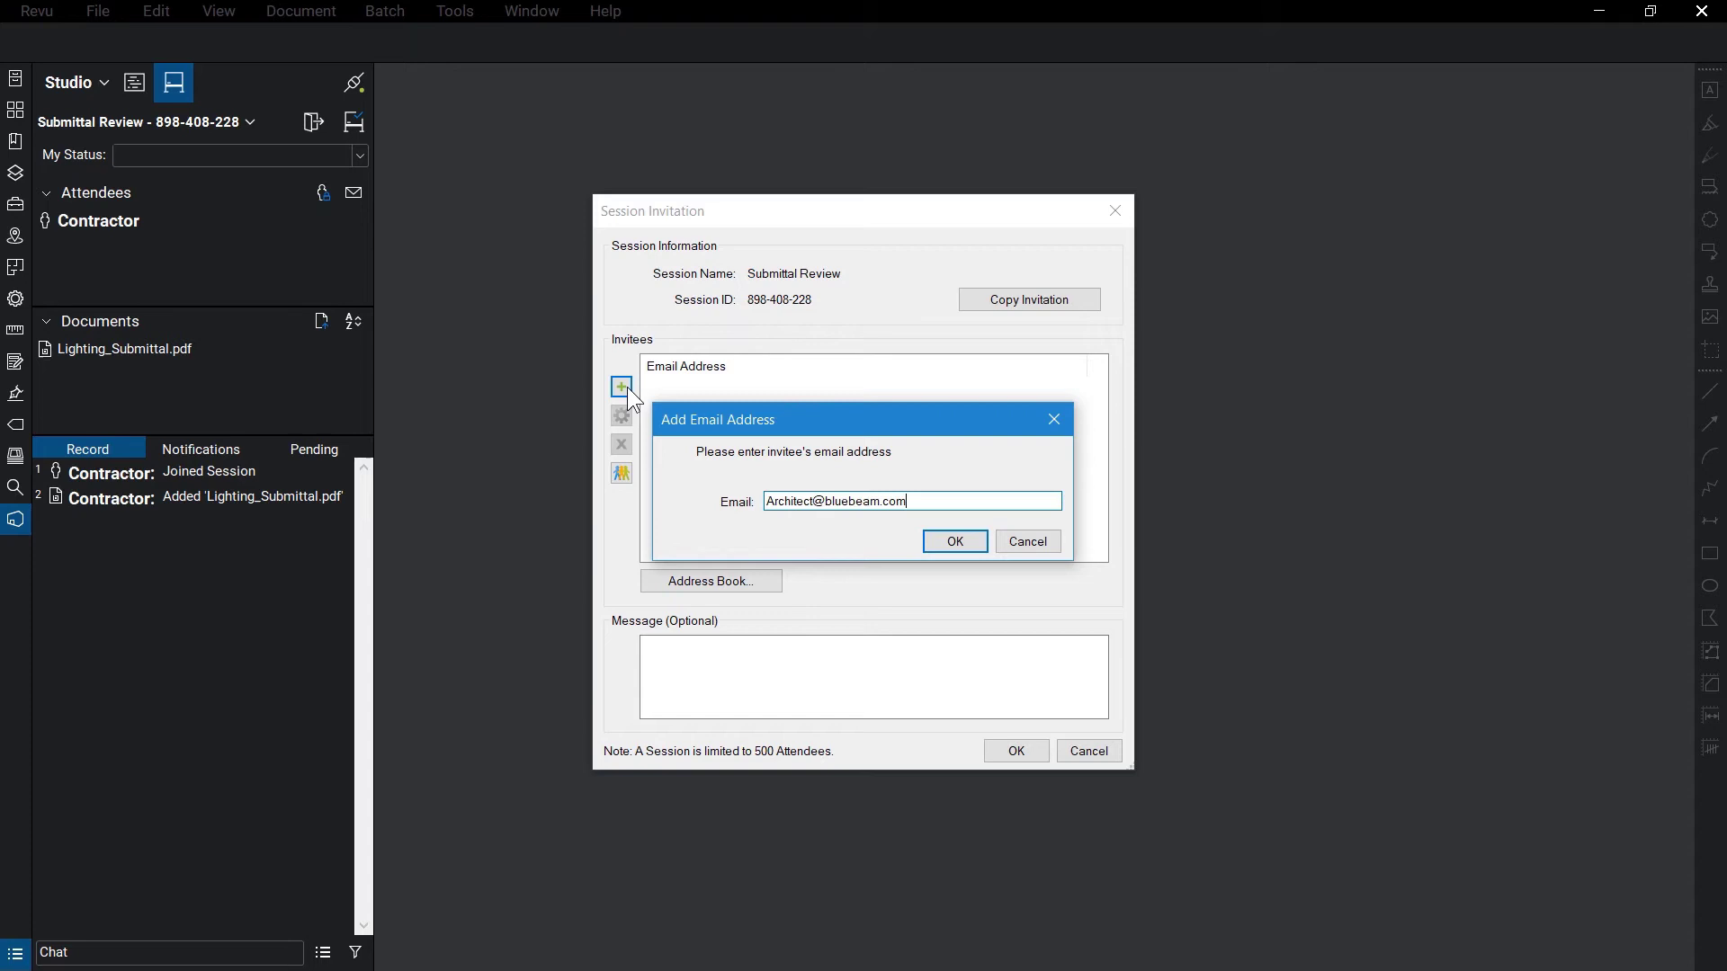
key("Return")
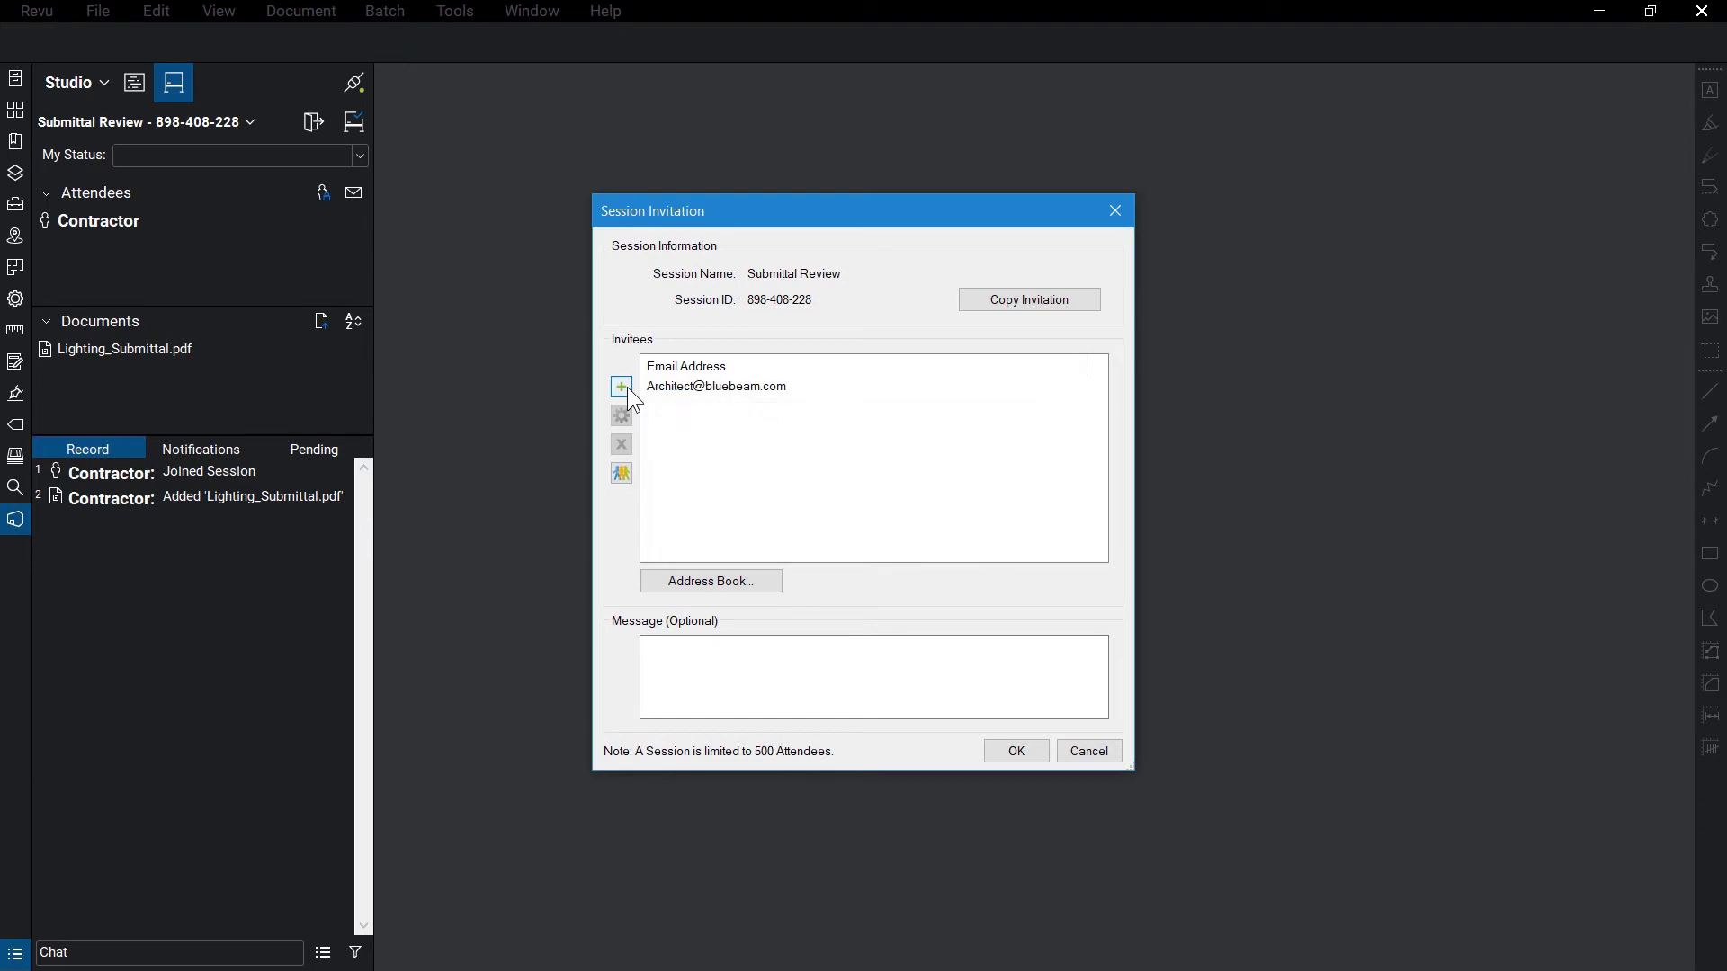
left_click(622, 388)
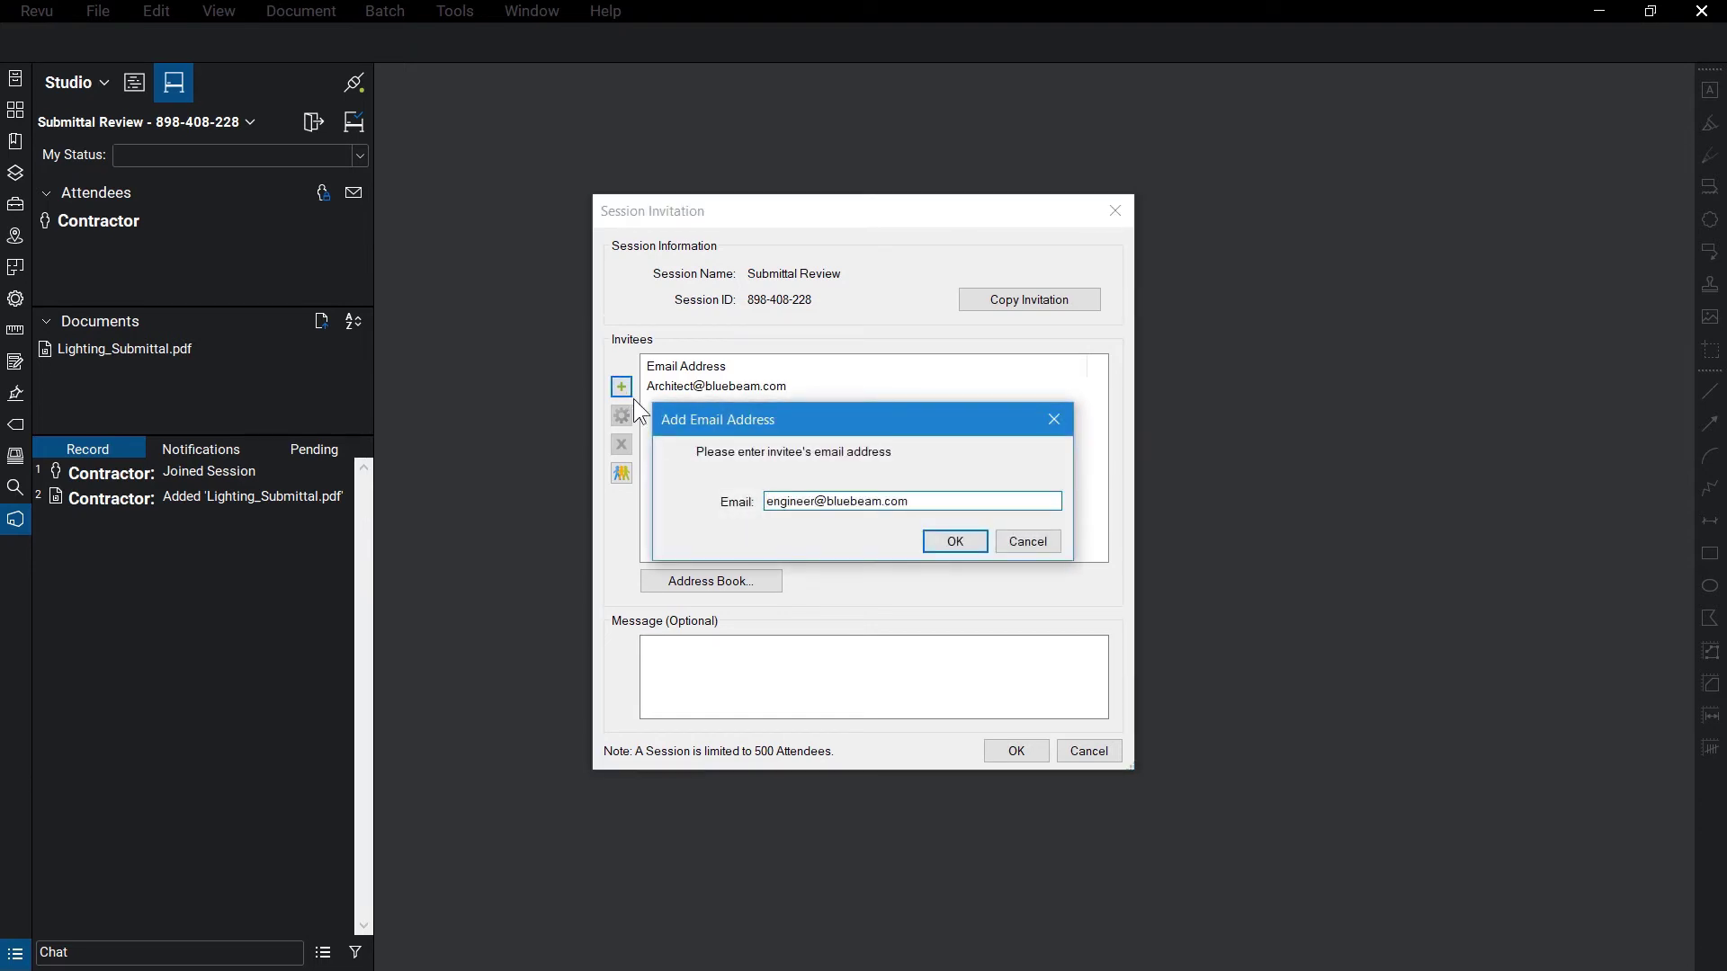
left_click(951, 542)
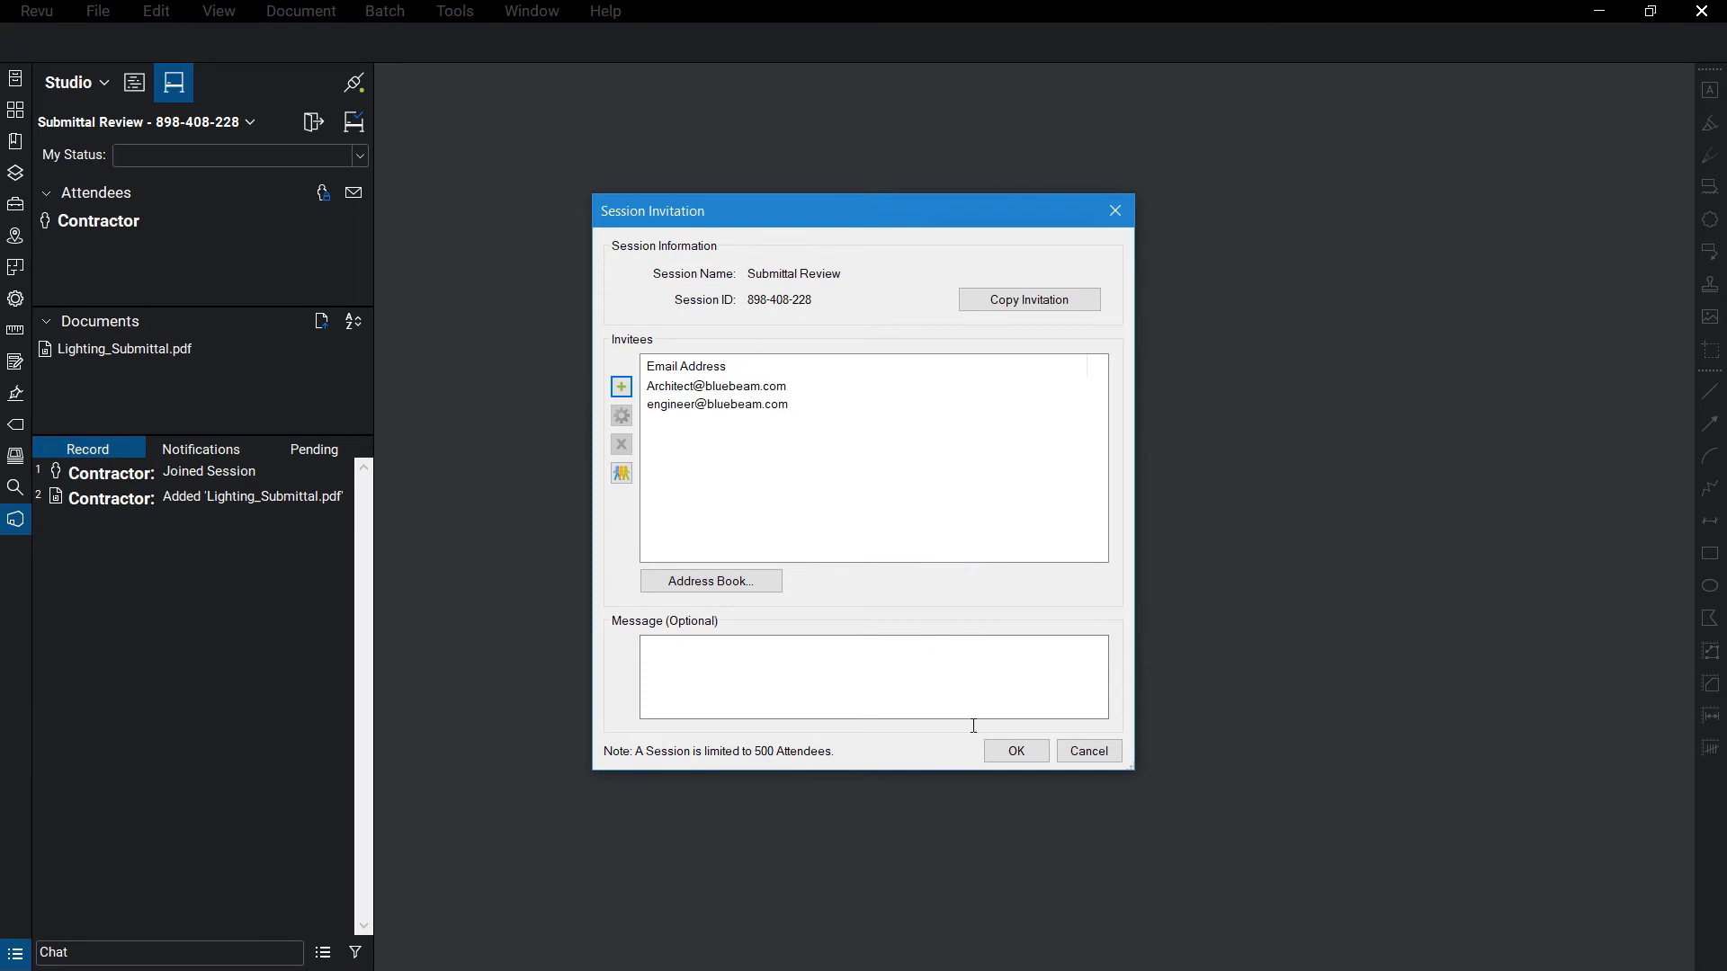
left_click(1017, 753)
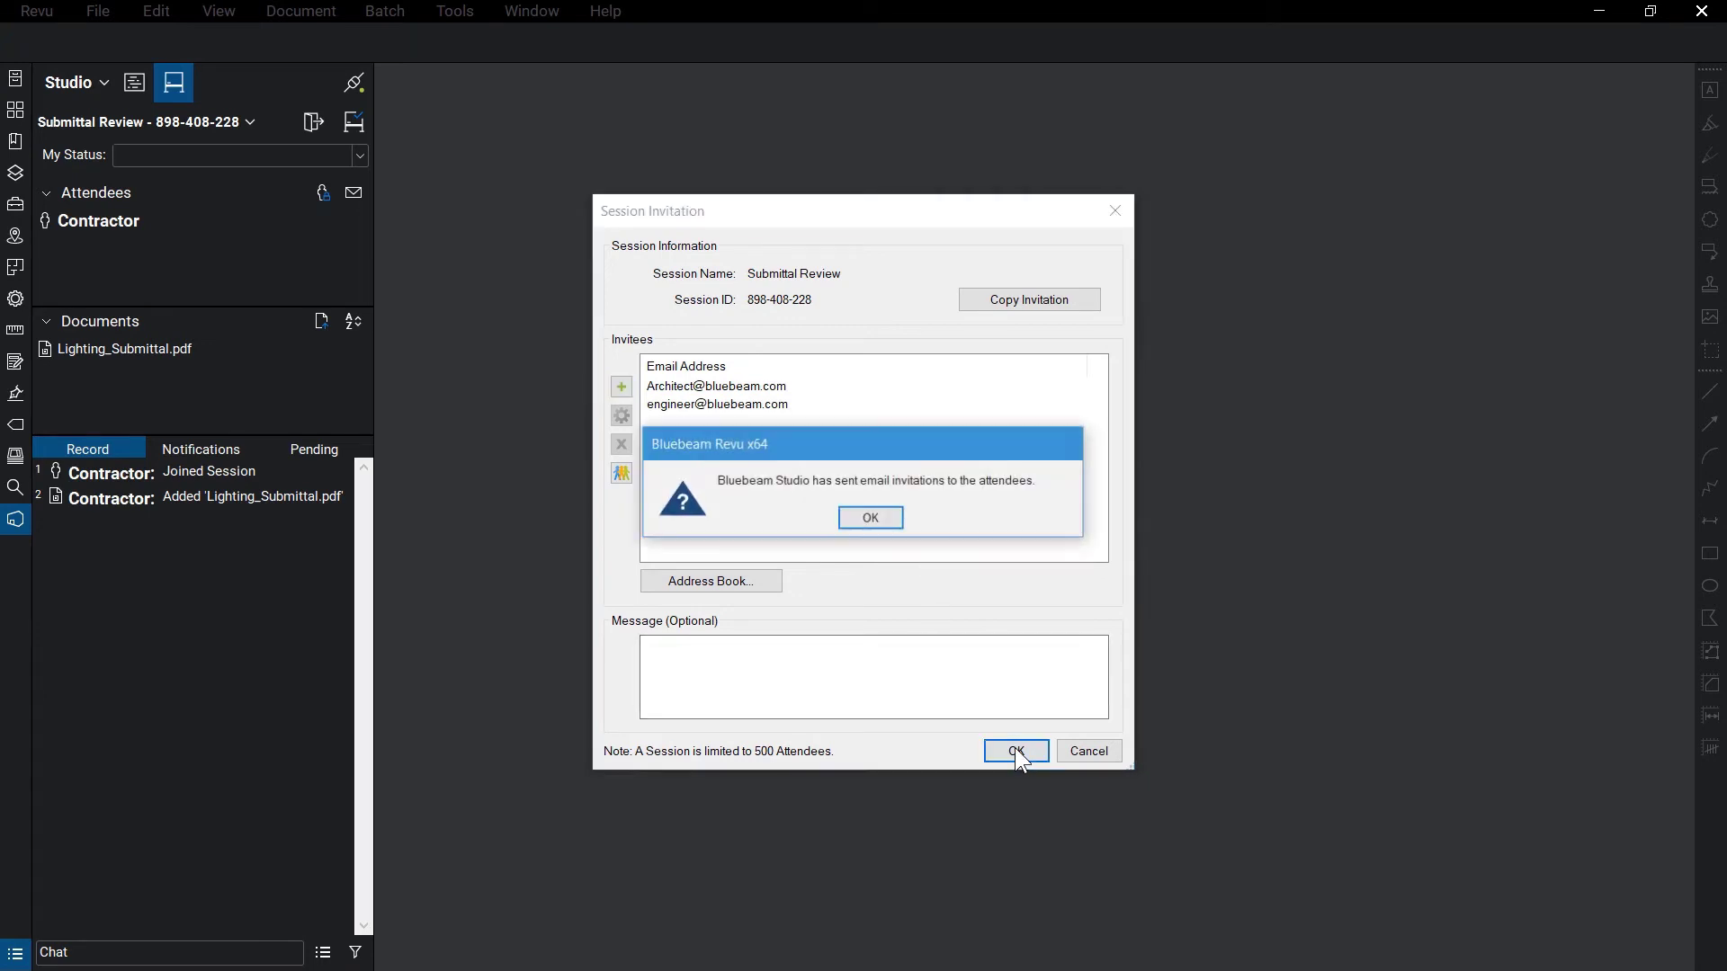
left_click(893, 522)
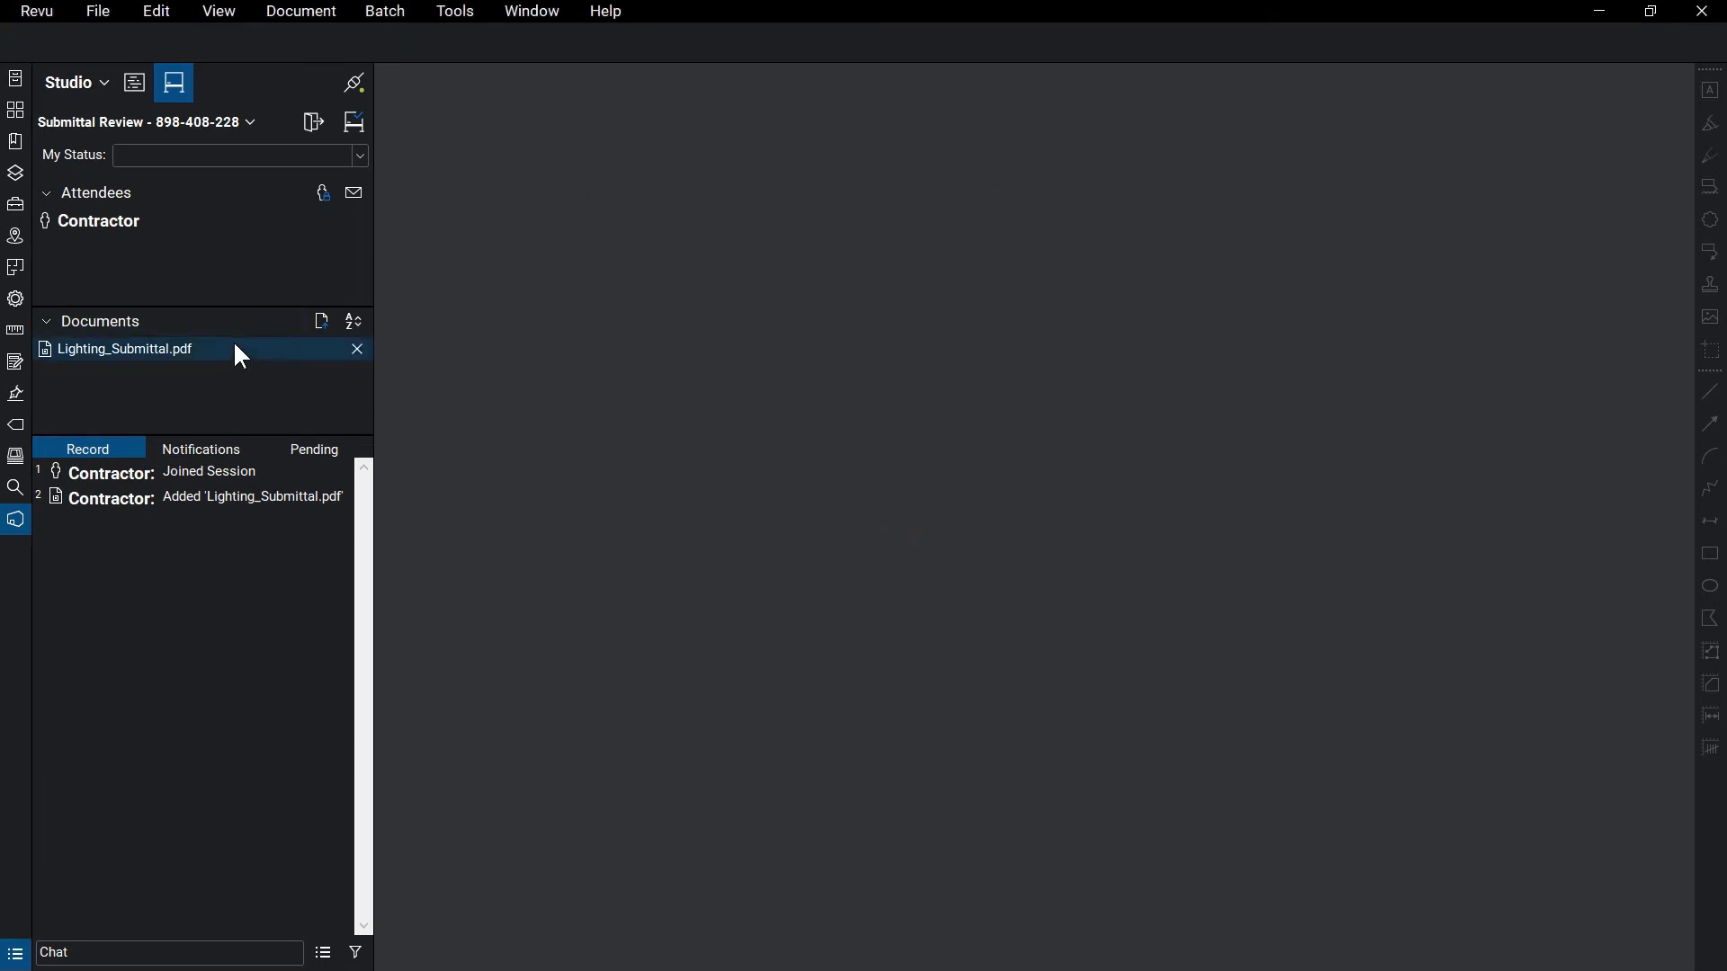
- Open Lighting_Submittal.pdf from the Studio Documents list to review the engineer's highlights
double_click(234, 349)
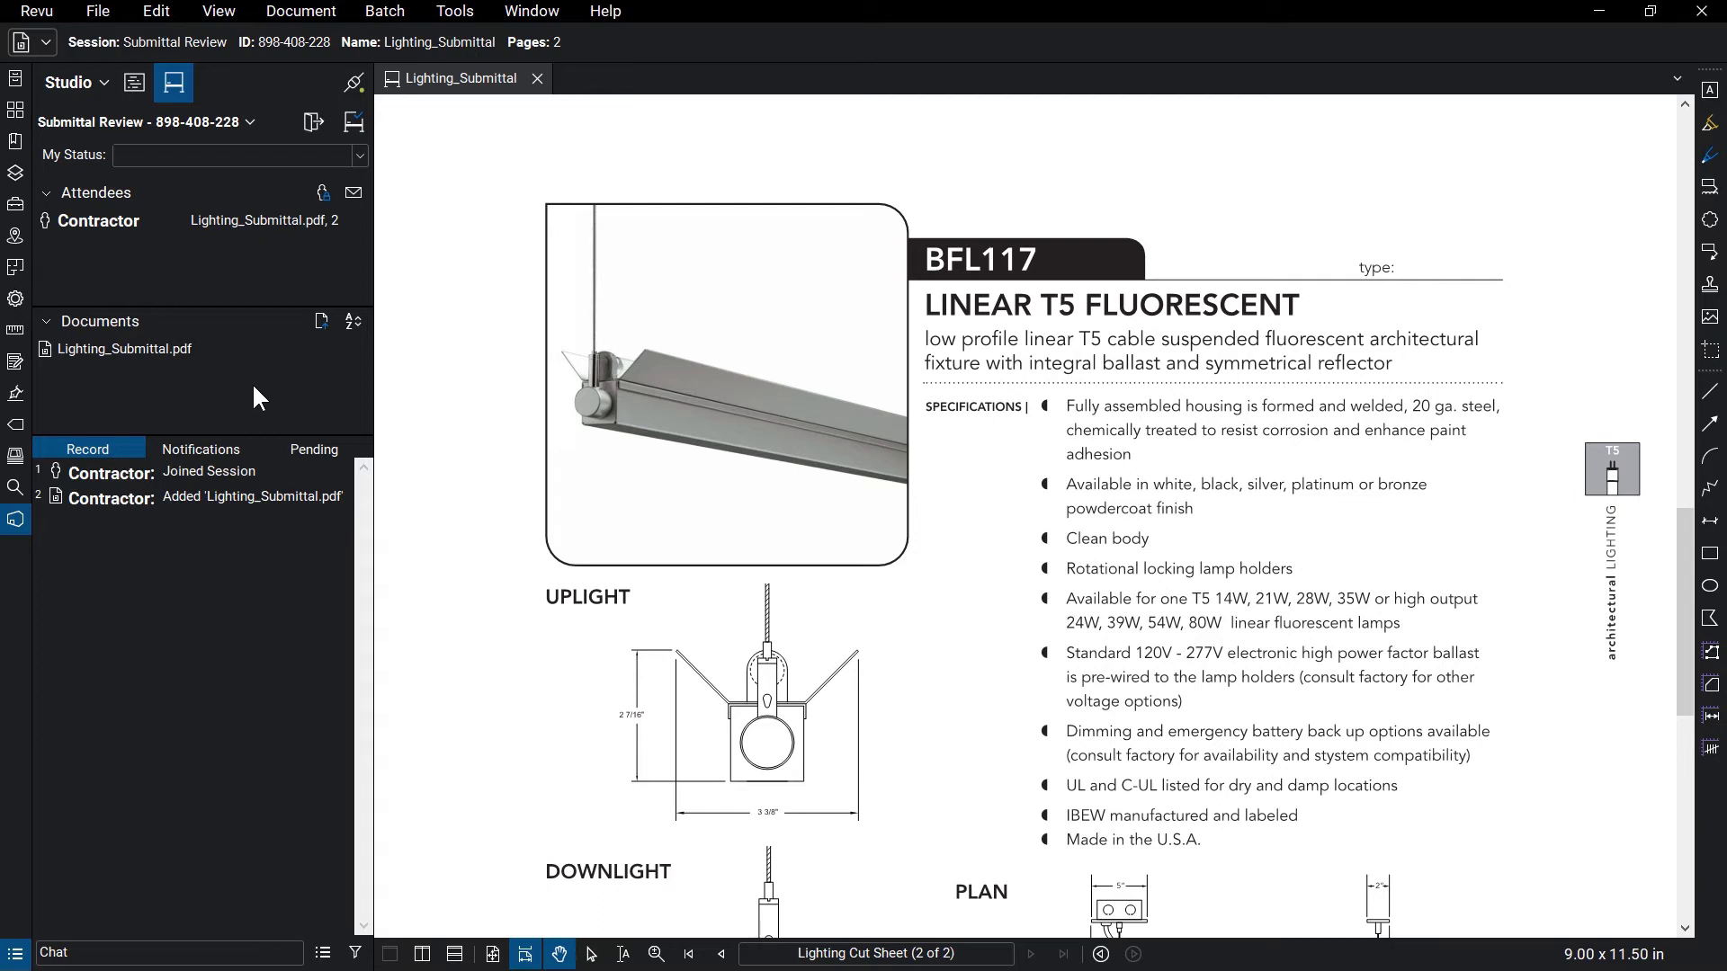
left_click(21, 211)
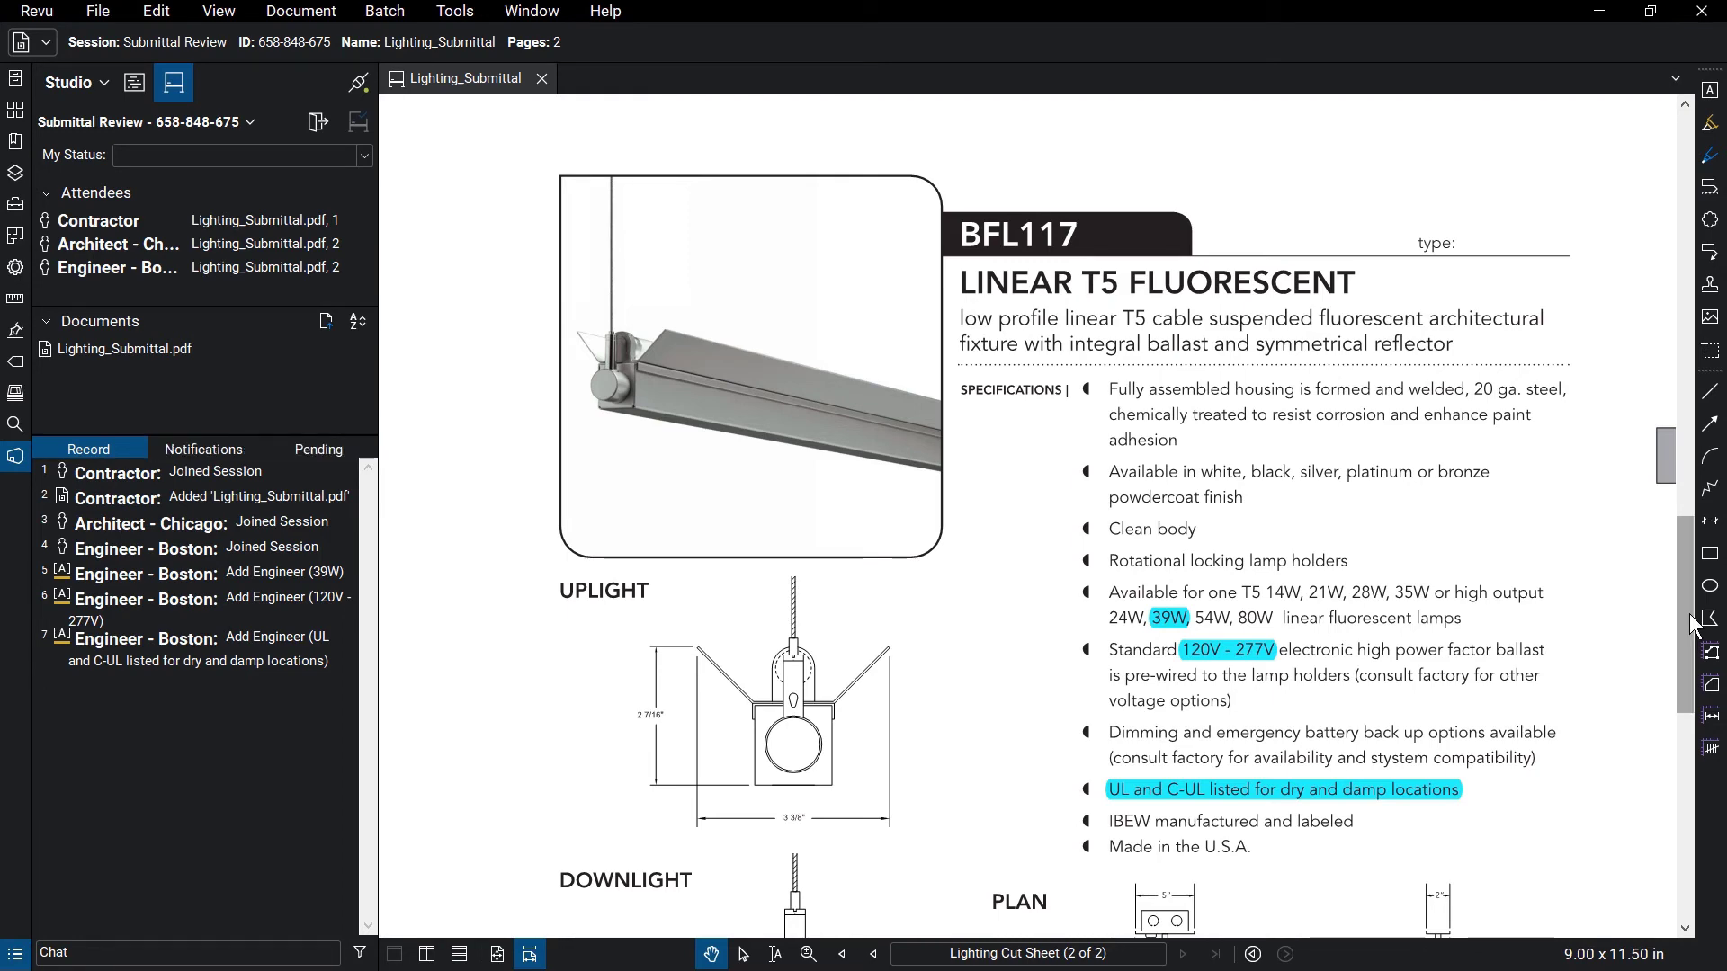
- Add a 'Matte Black' callout at the custom finish entry from the Tool Chest
left_click_drag(1692, 617, 1688, 812)
left_click(14, 204)
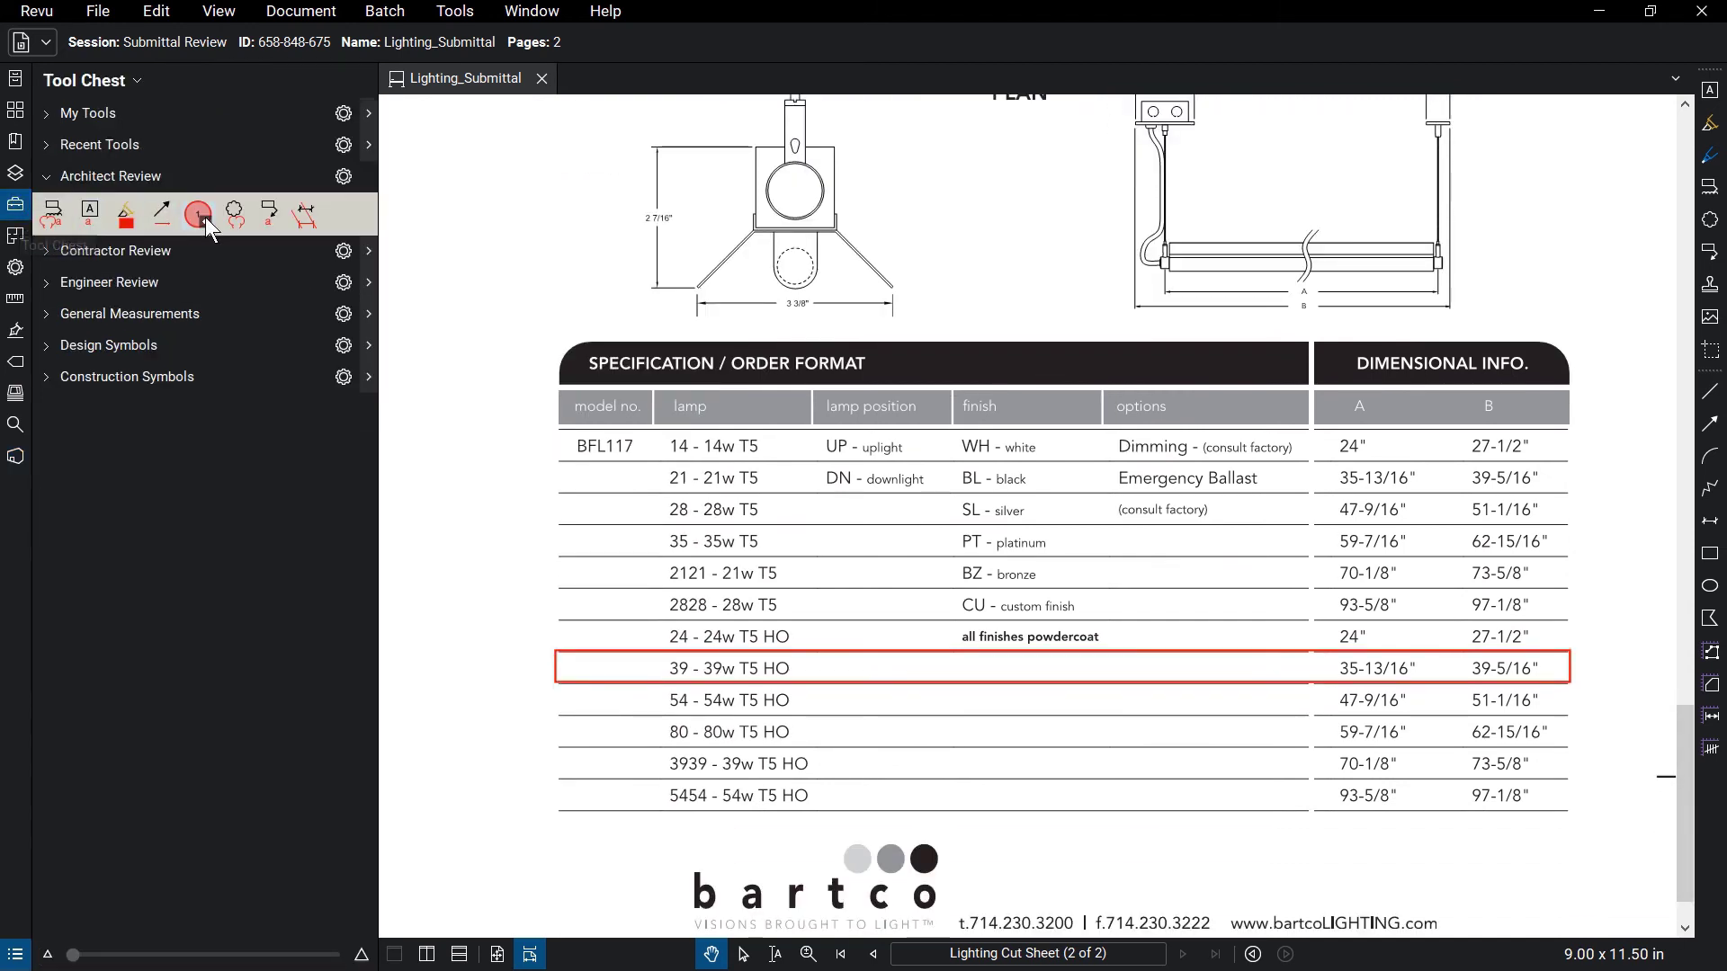
left_click(203, 218)
left_click(1080, 606)
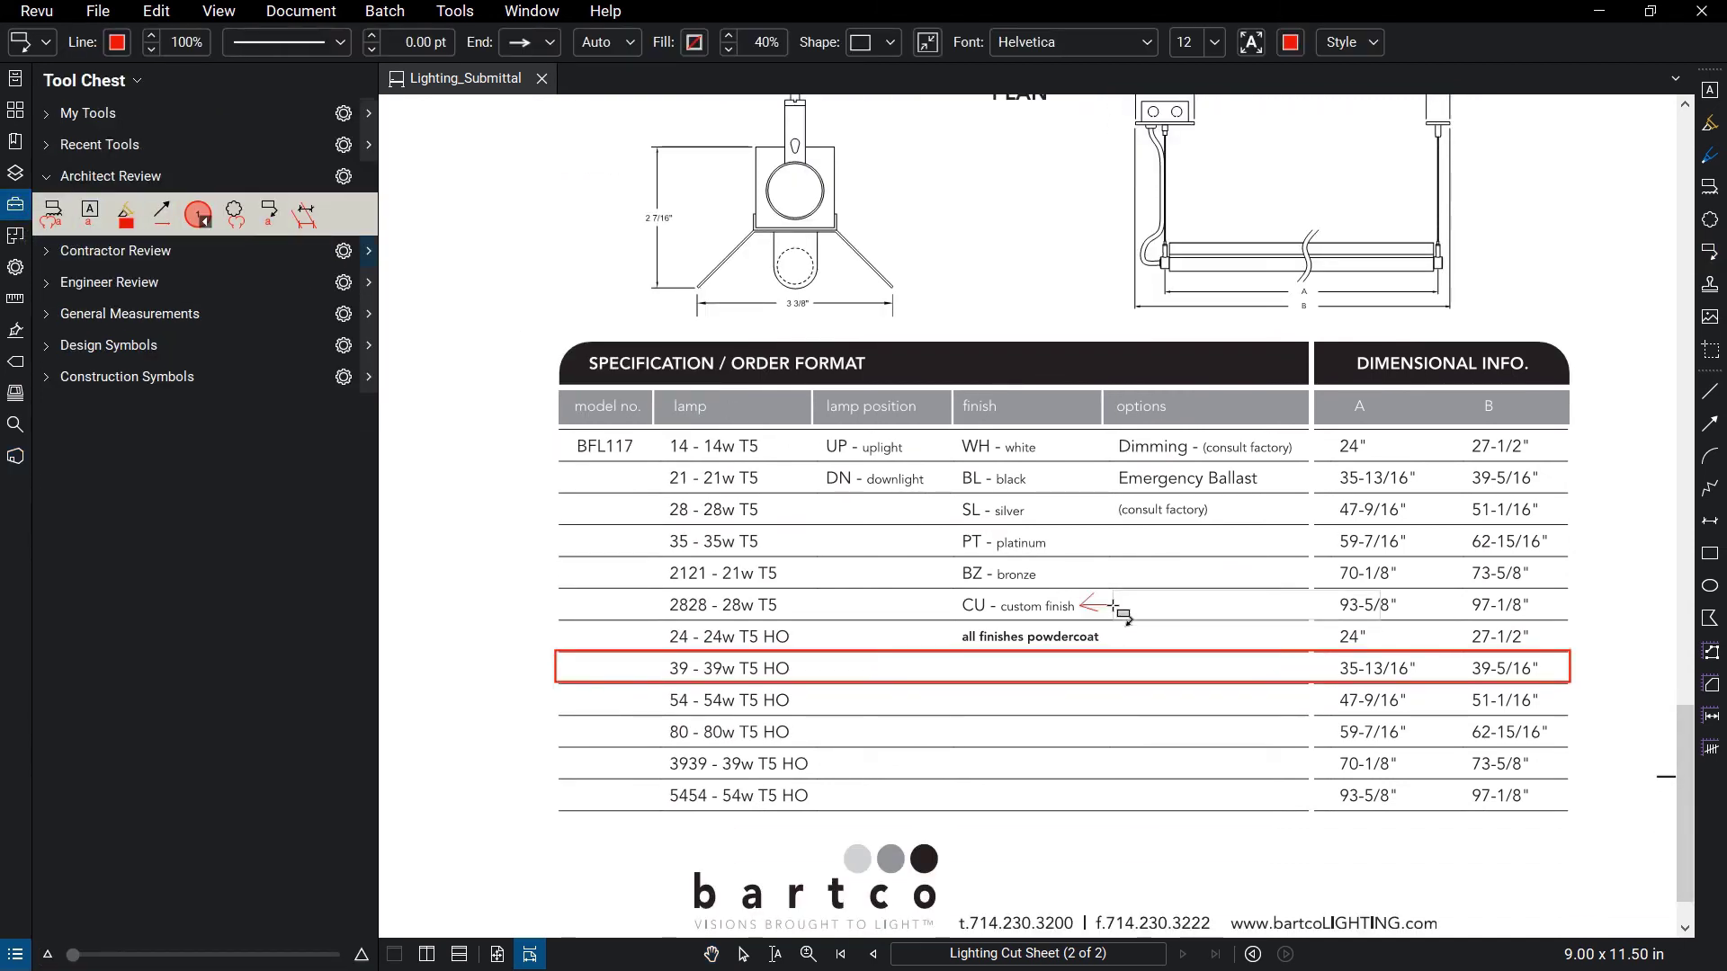
type("Matte Black")
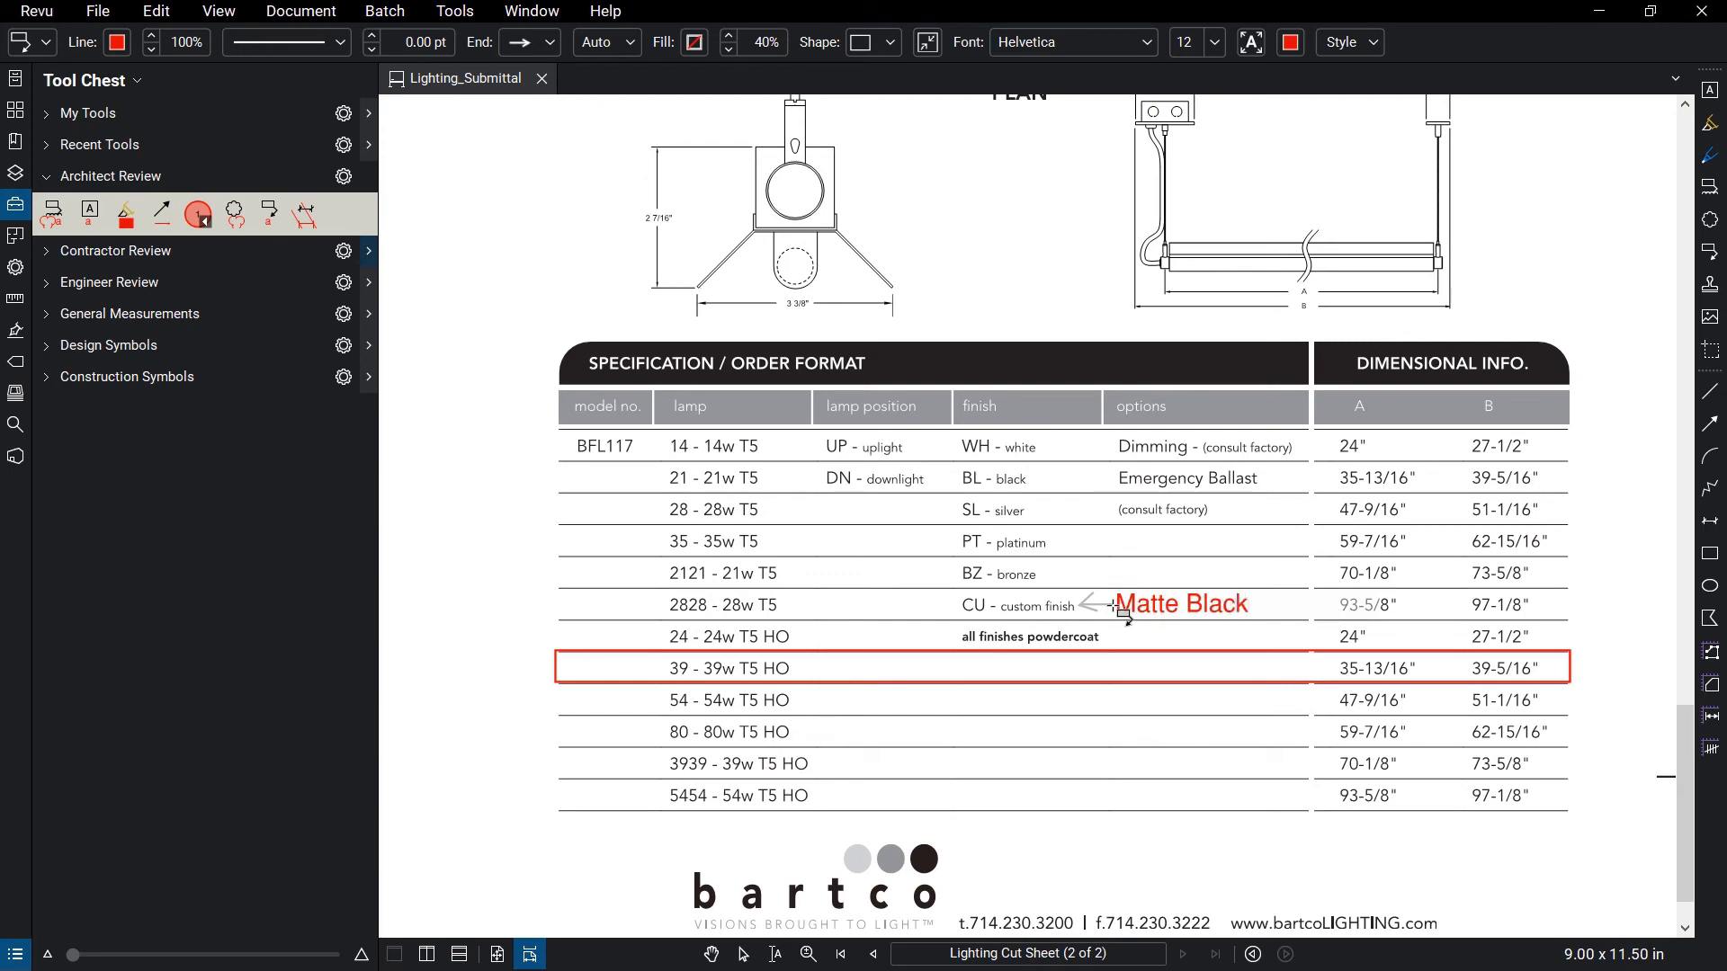
key("Escape")
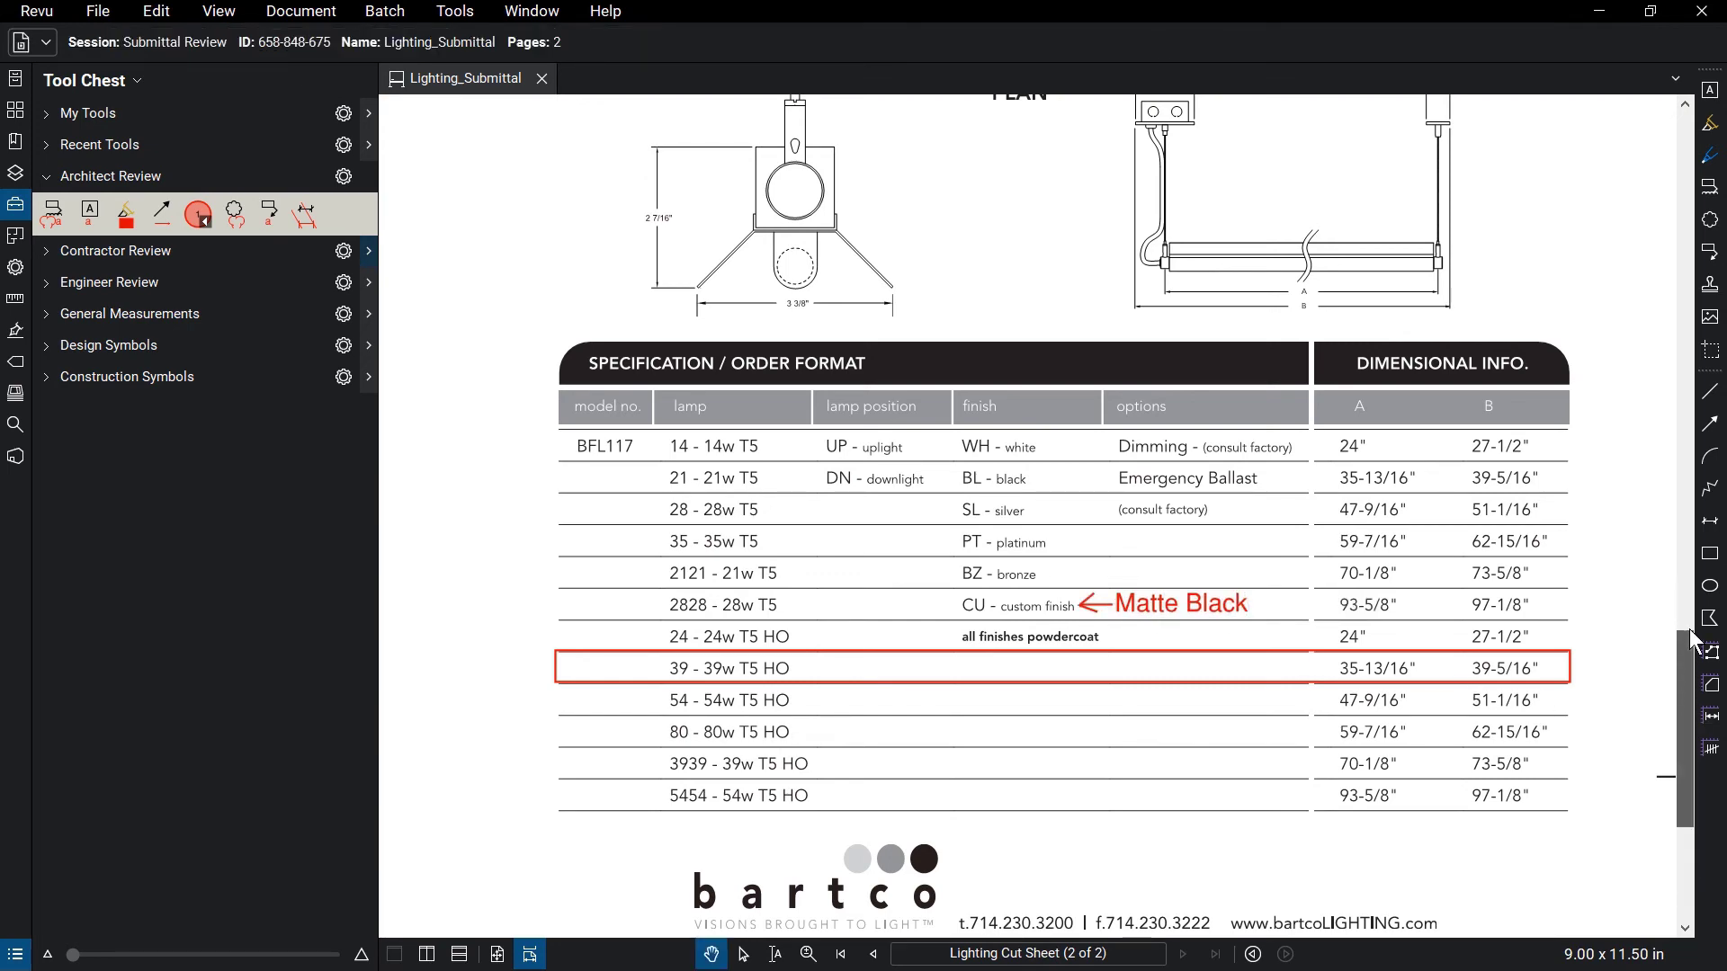
- Place the Approved stamp above the Date Answered line with its status set to Approved
left_click_drag(1691, 640, 1687, 338)
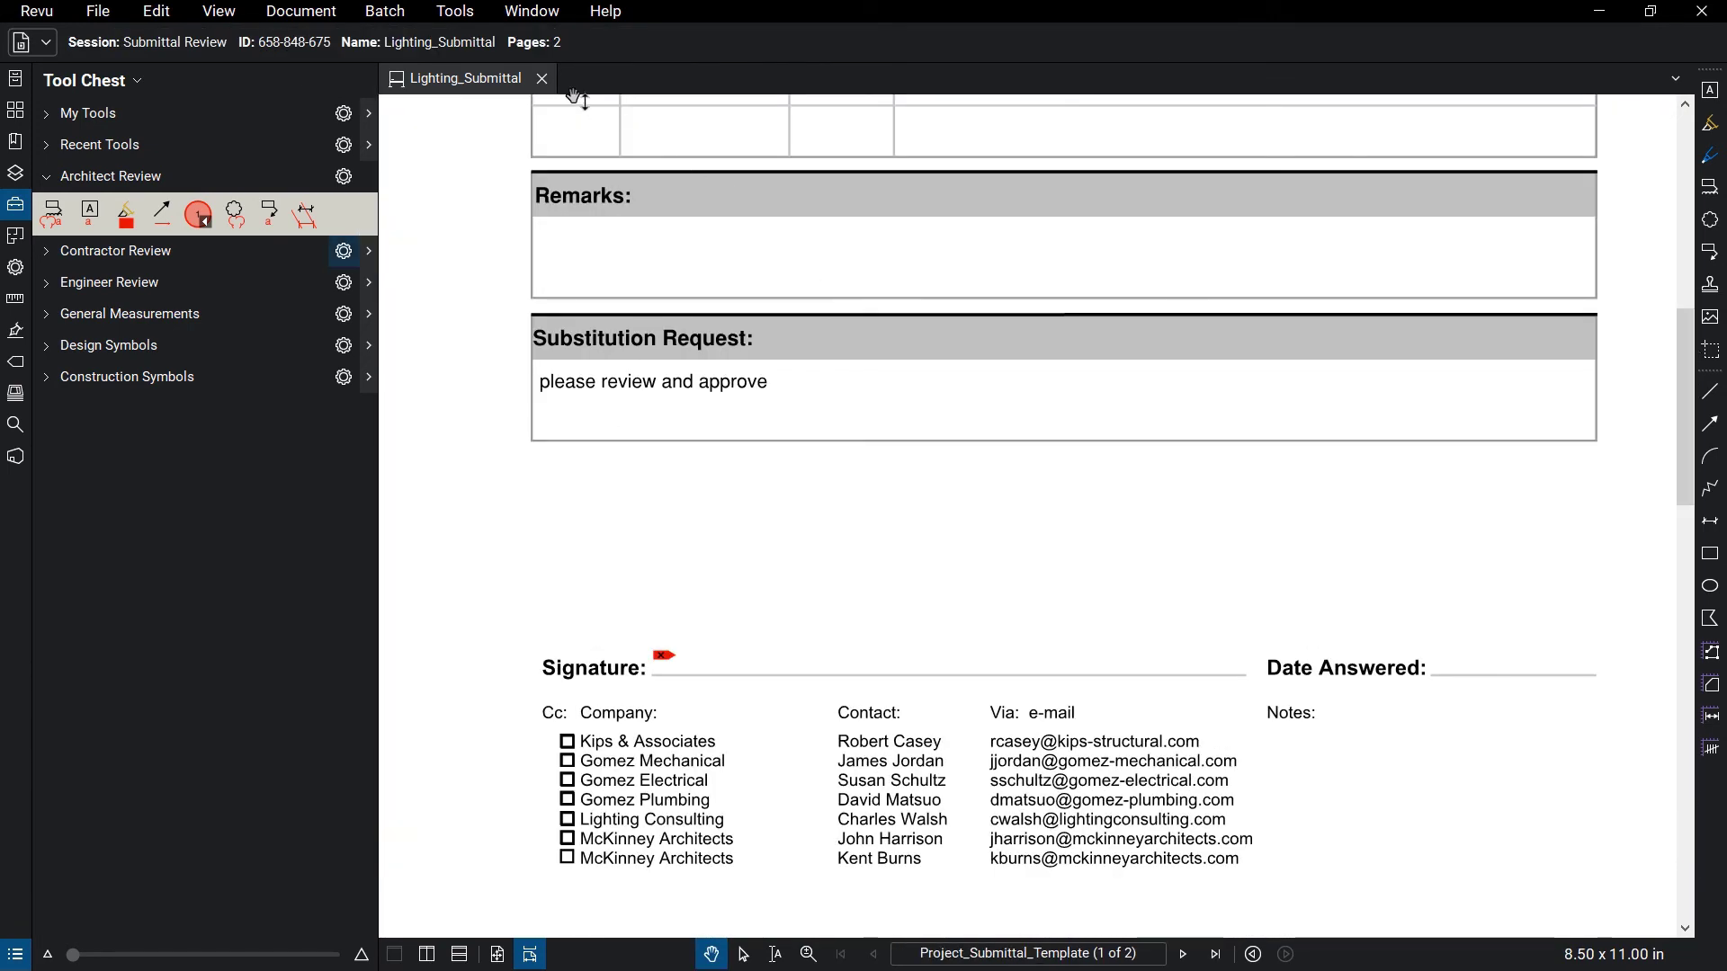
left_click(454, 11)
mouse_move(477, 57)
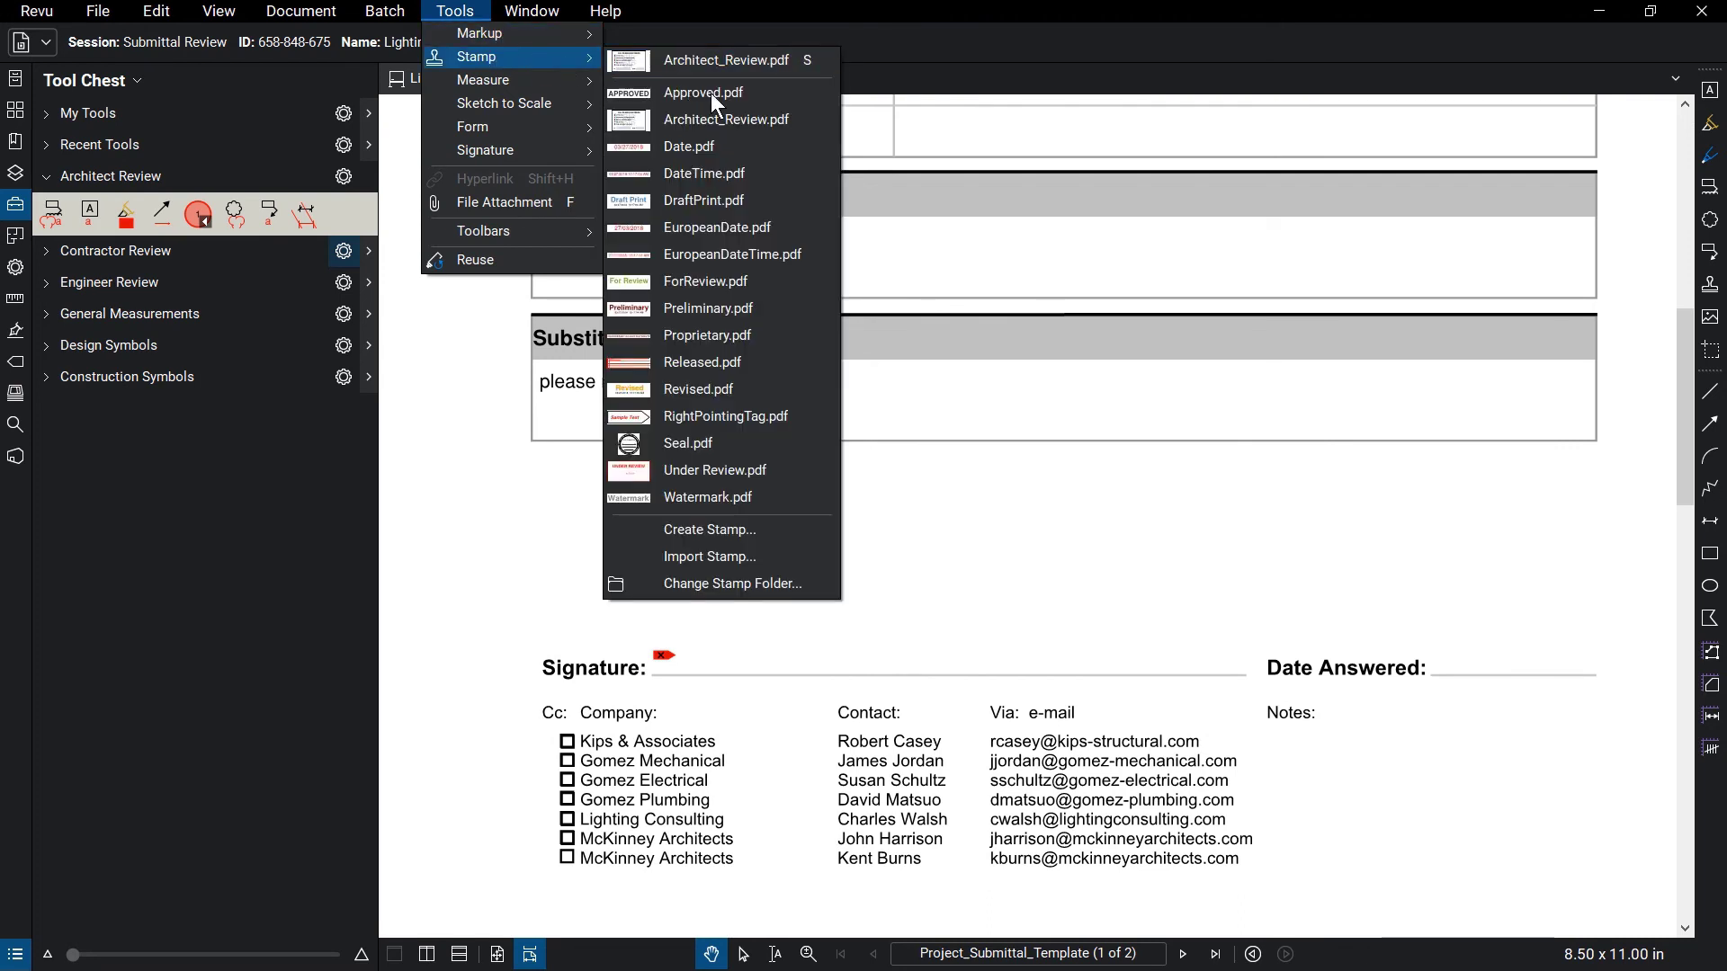
left_click(710, 94)
left_click(1462, 569)
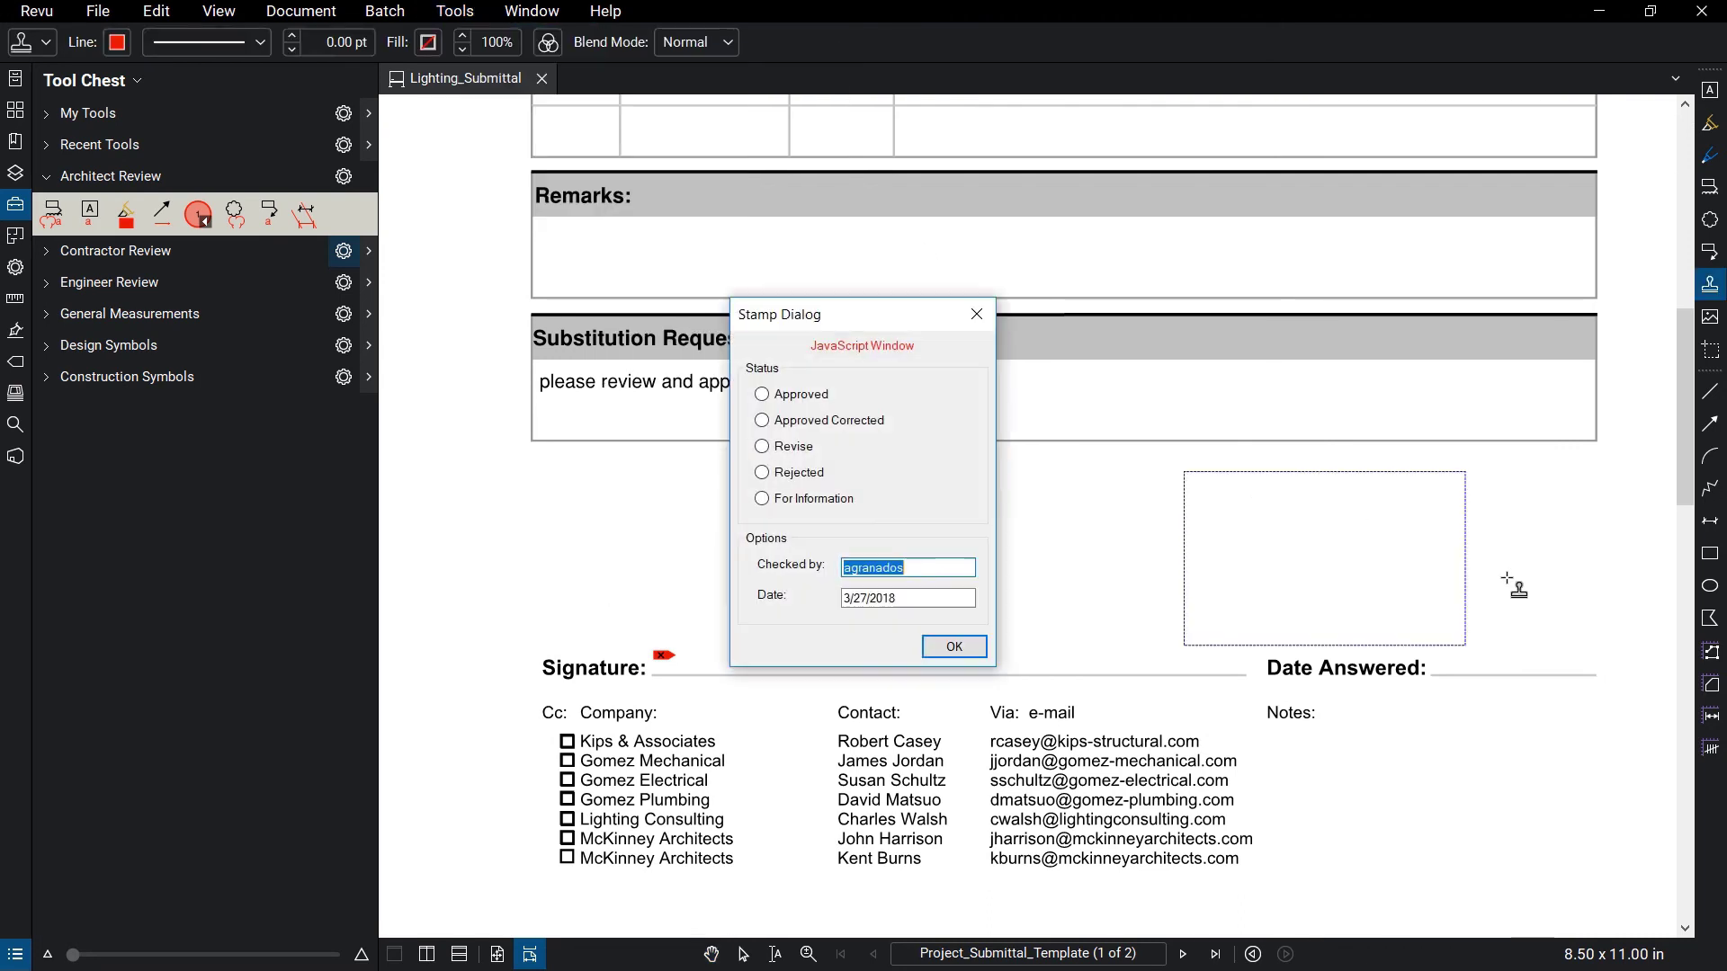
left_click(792, 396)
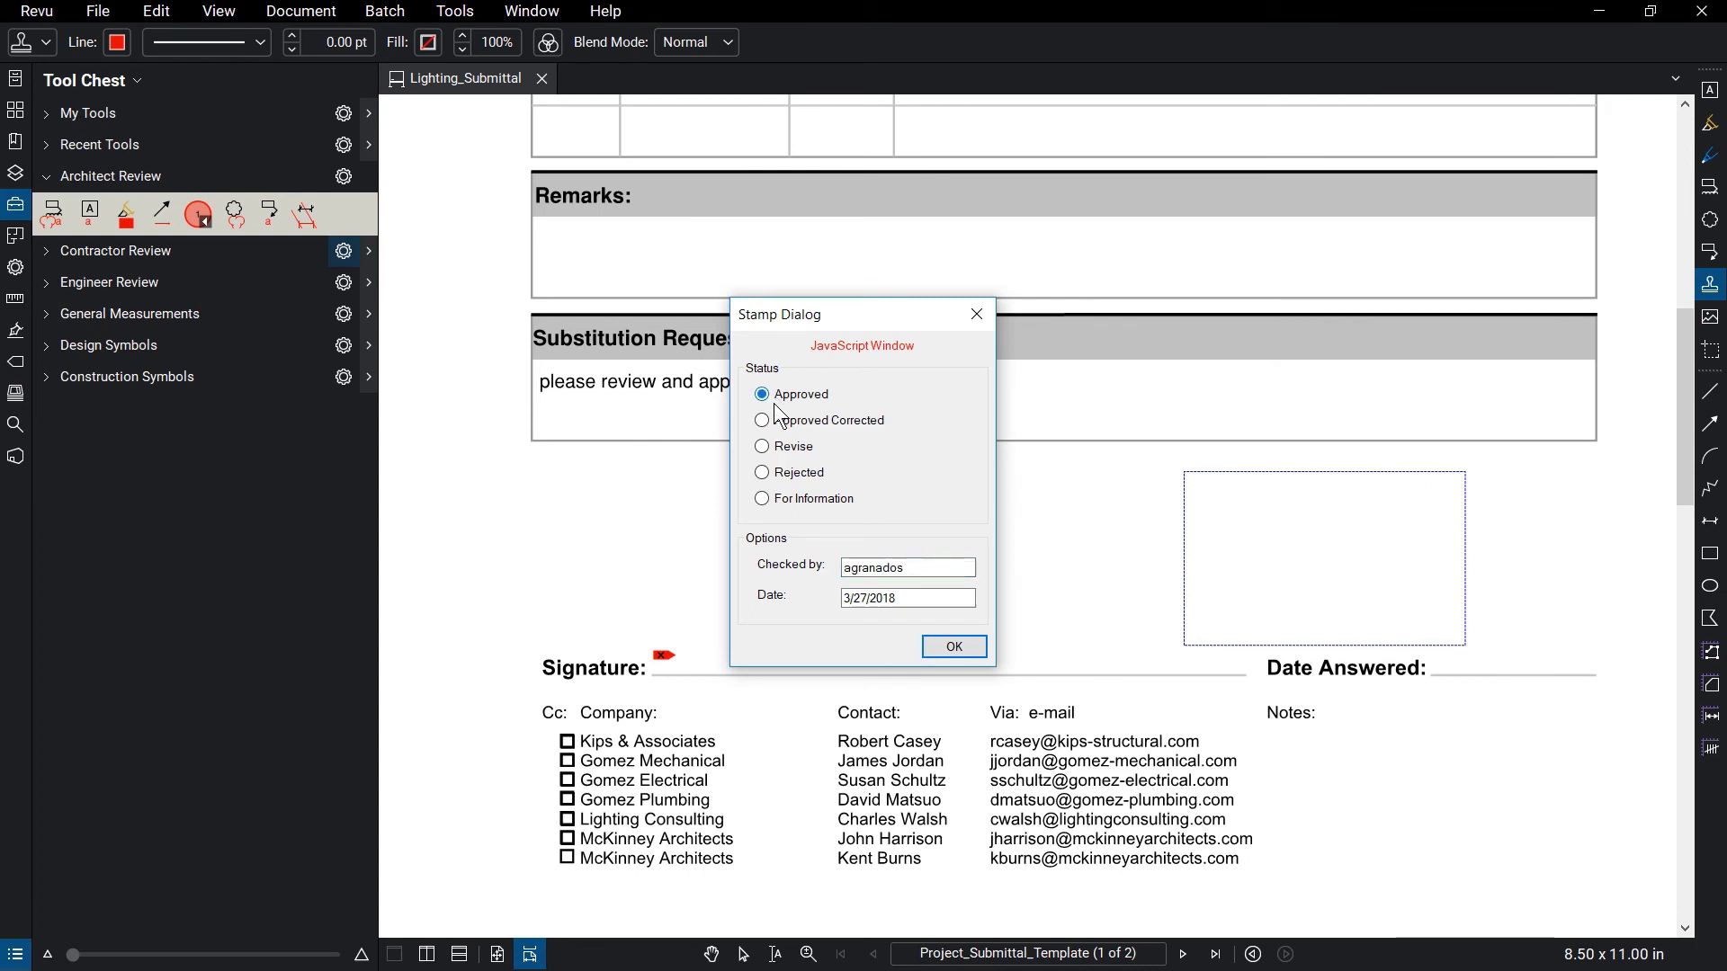
left_click(954, 647)
left_click(22, 456)
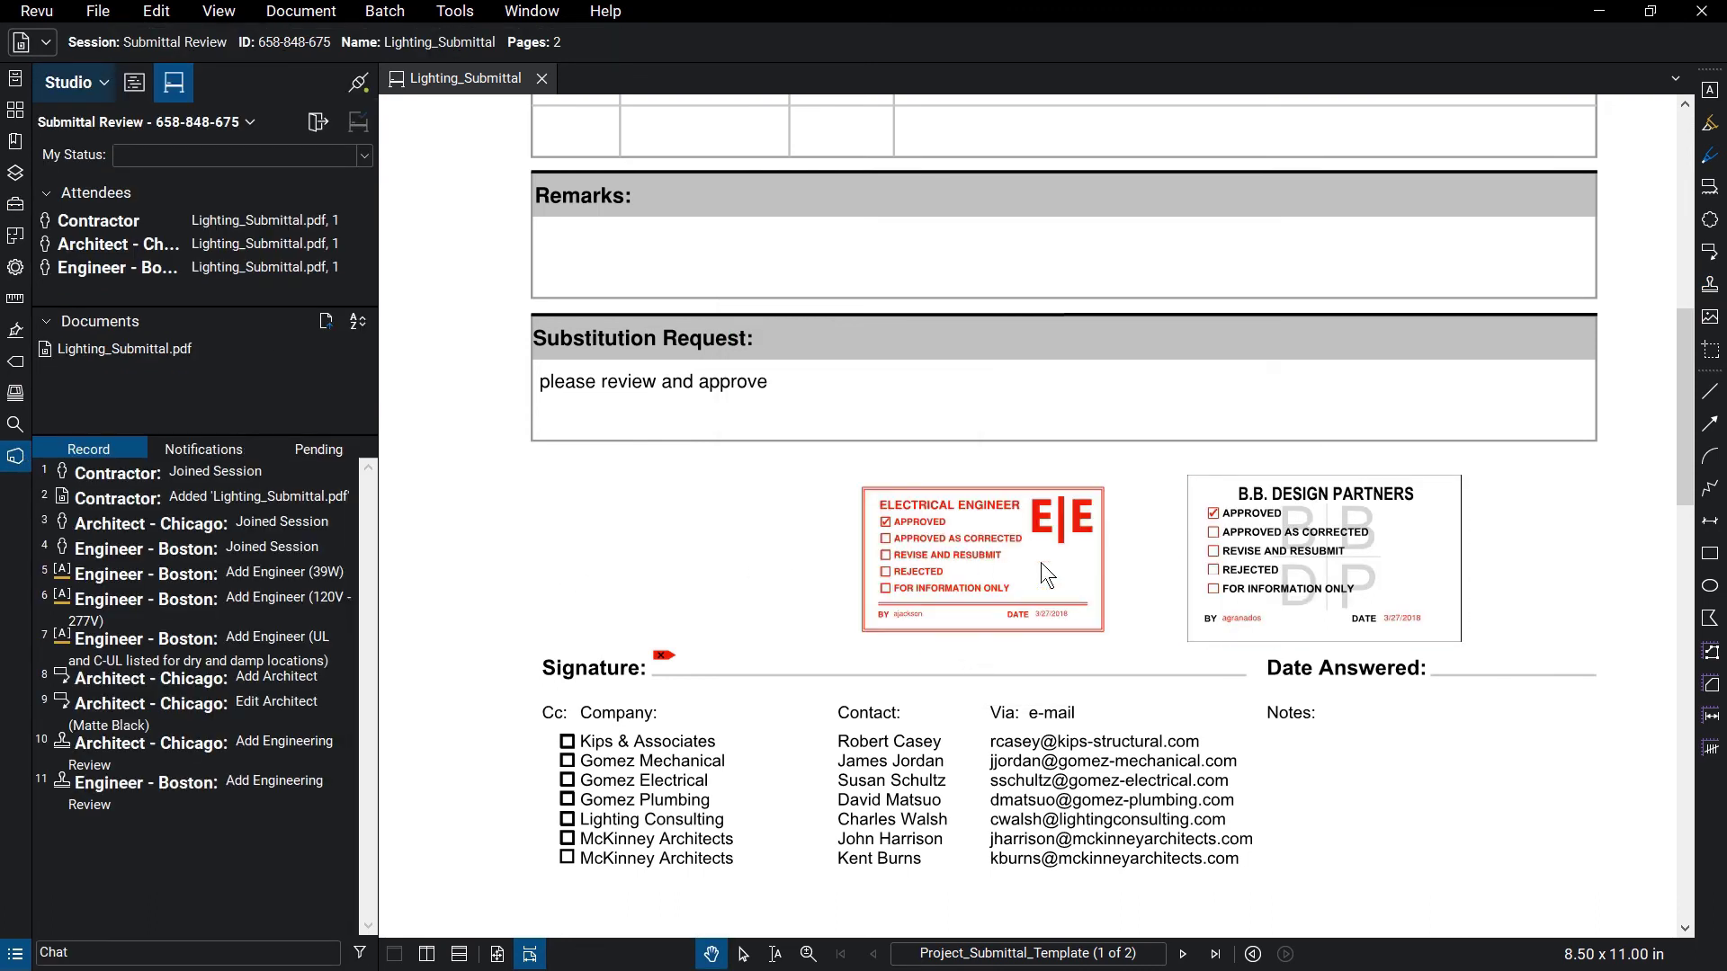
- Send an Alert Attendee notice about the approved stamp to the Contractor
right_click(1219, 554)
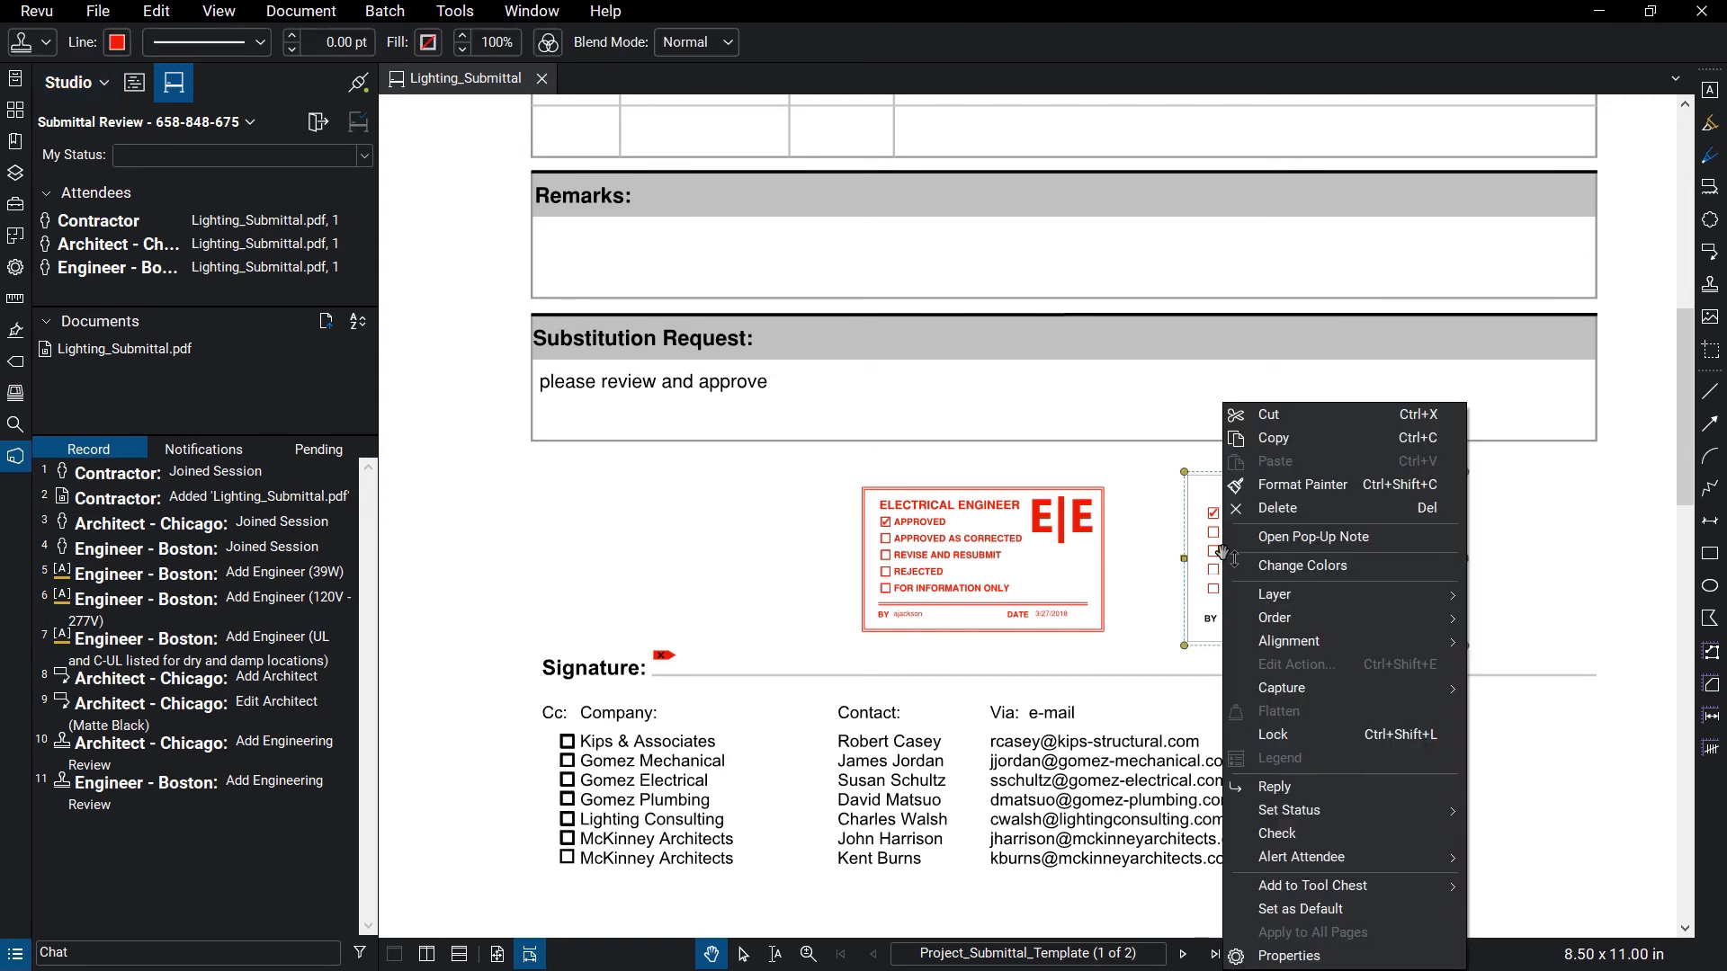
mouse_move(1301, 857)
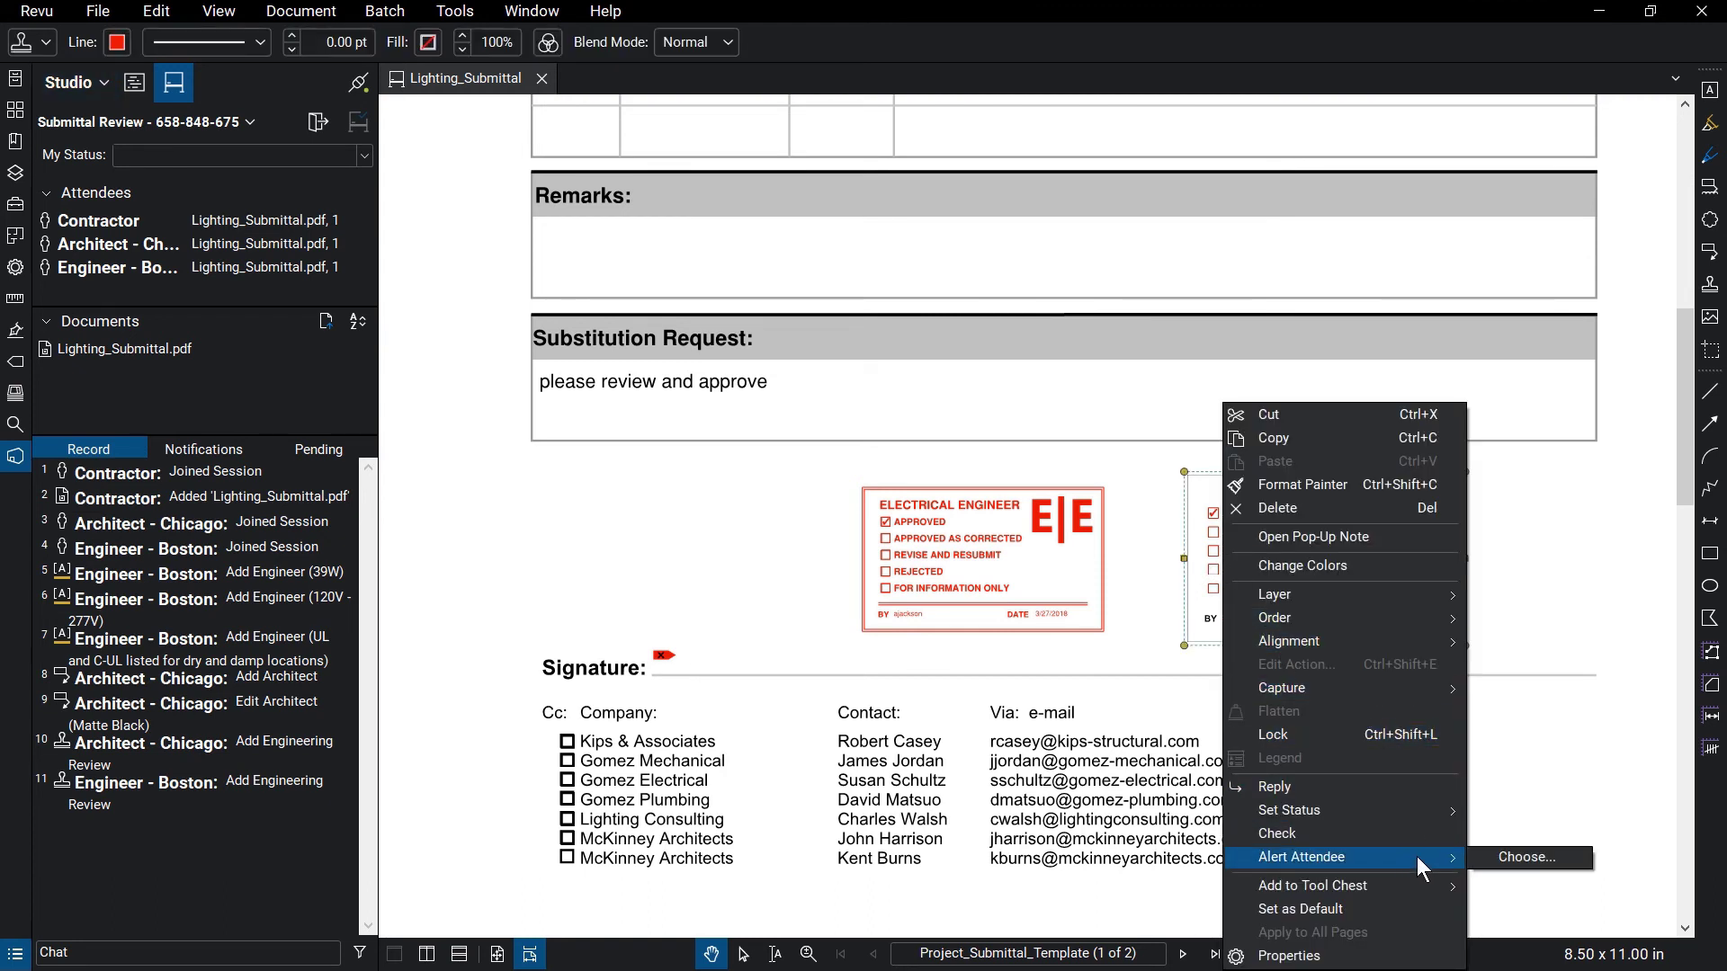
left_click(1545, 859)
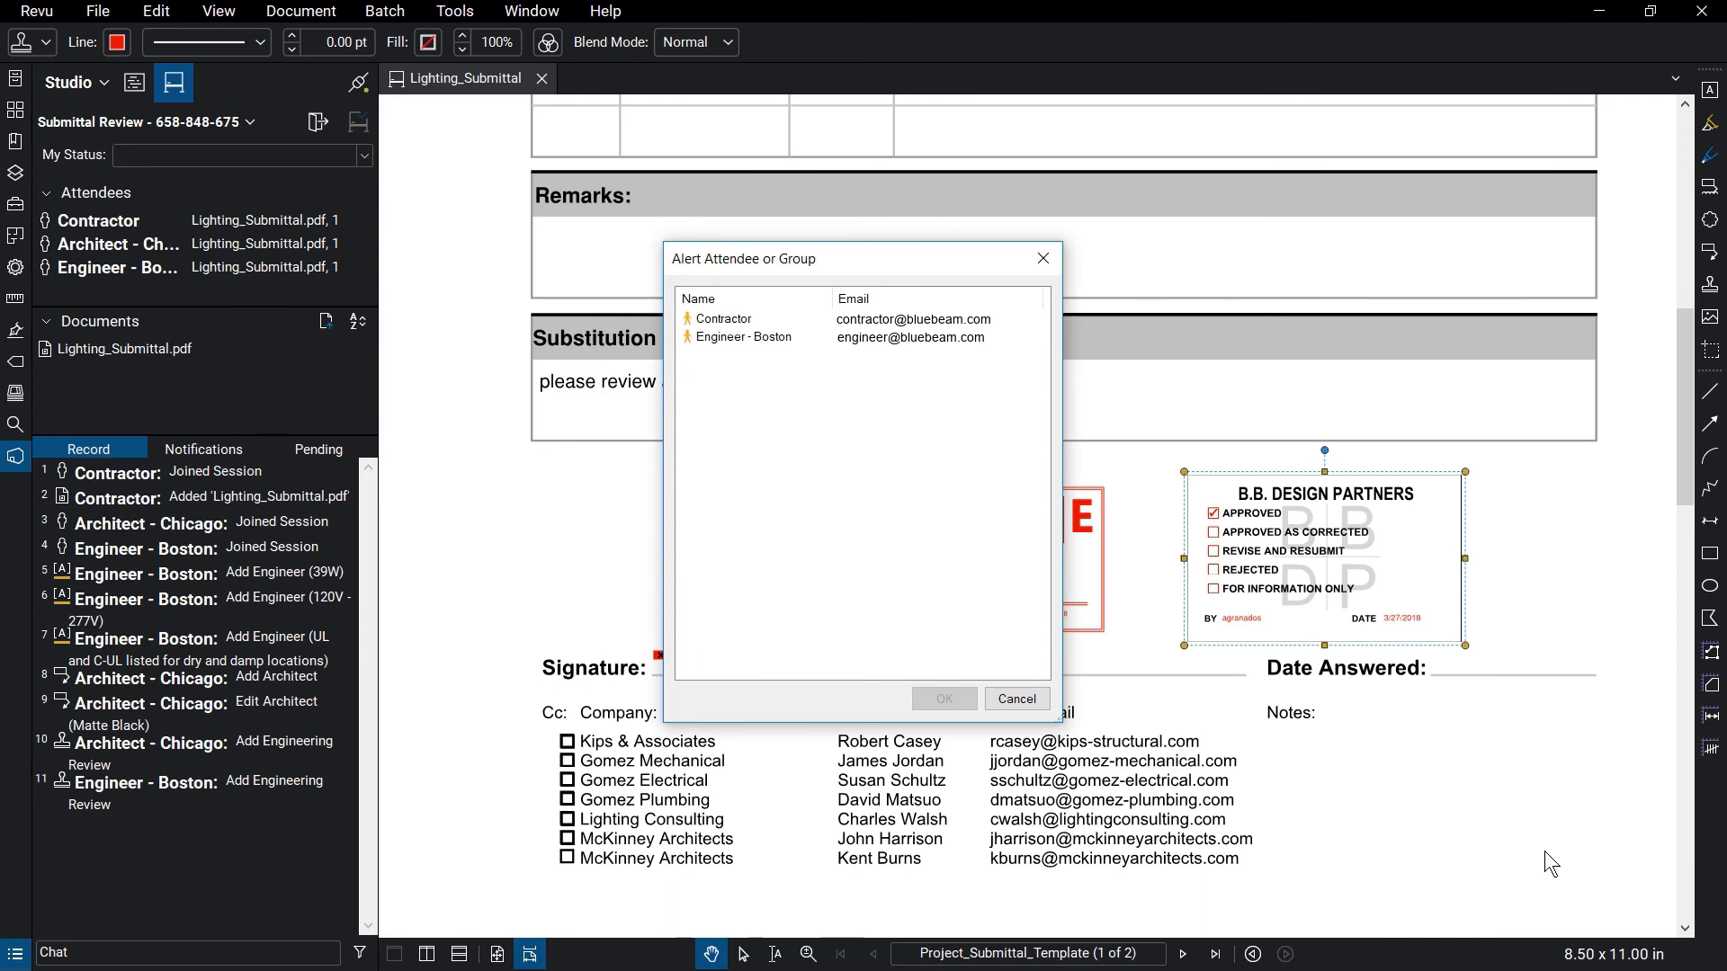
left_click(996, 319)
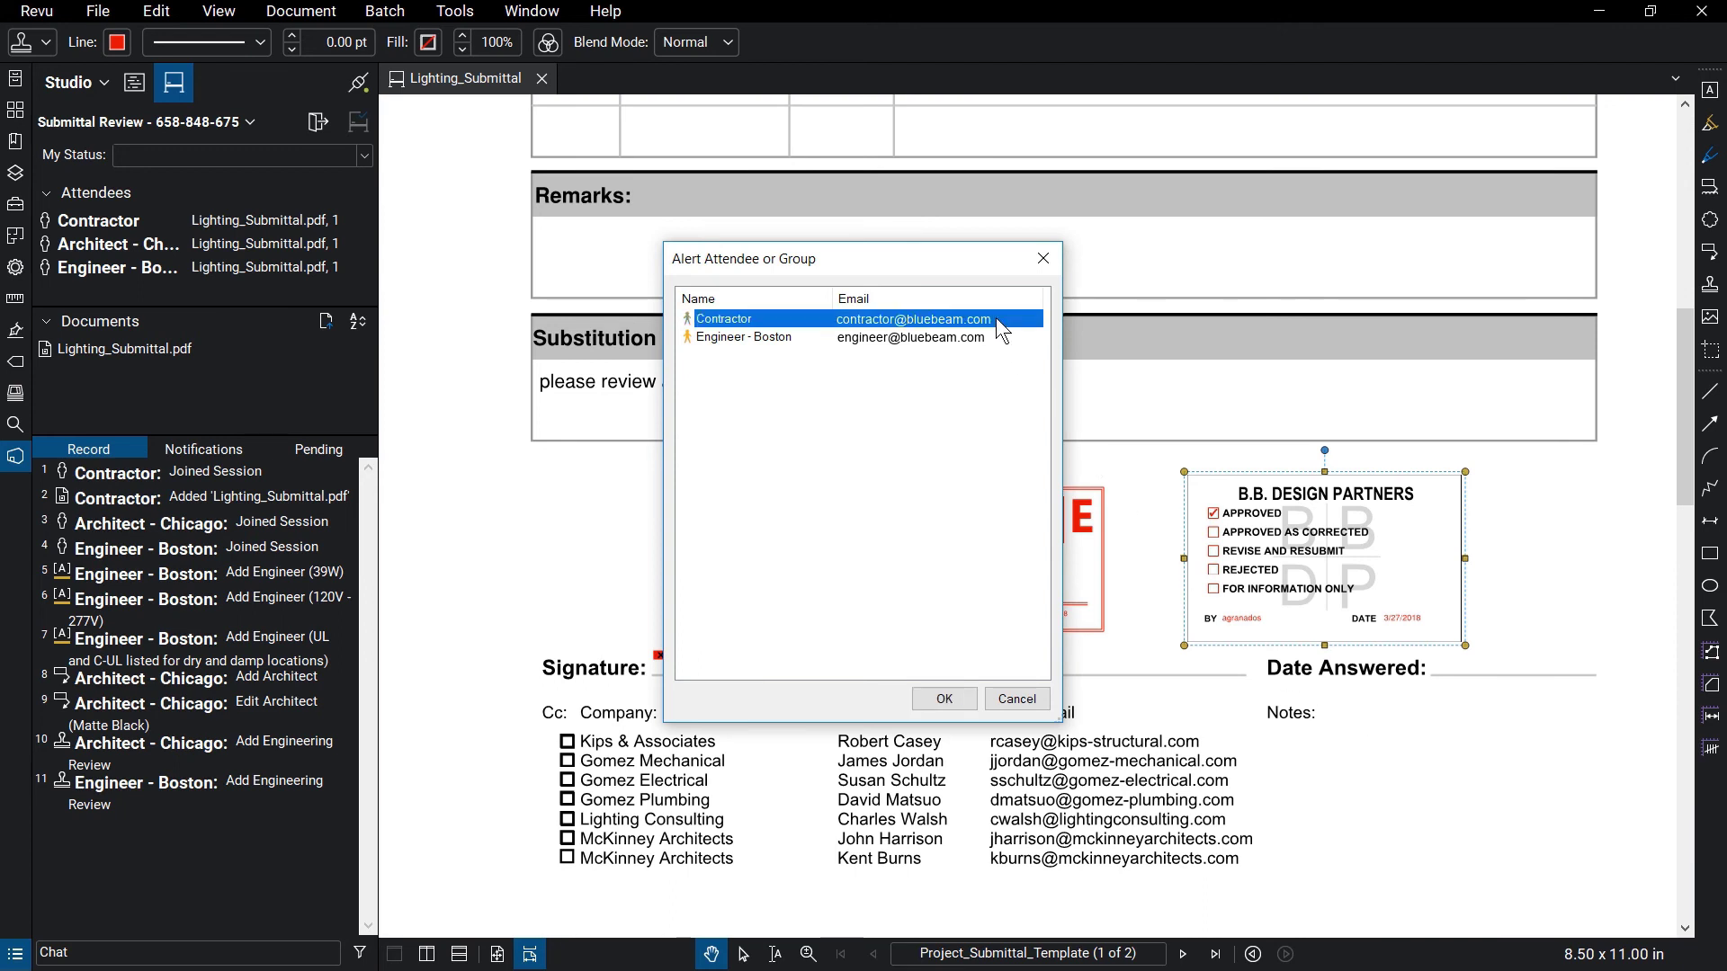
left_click(960, 698)
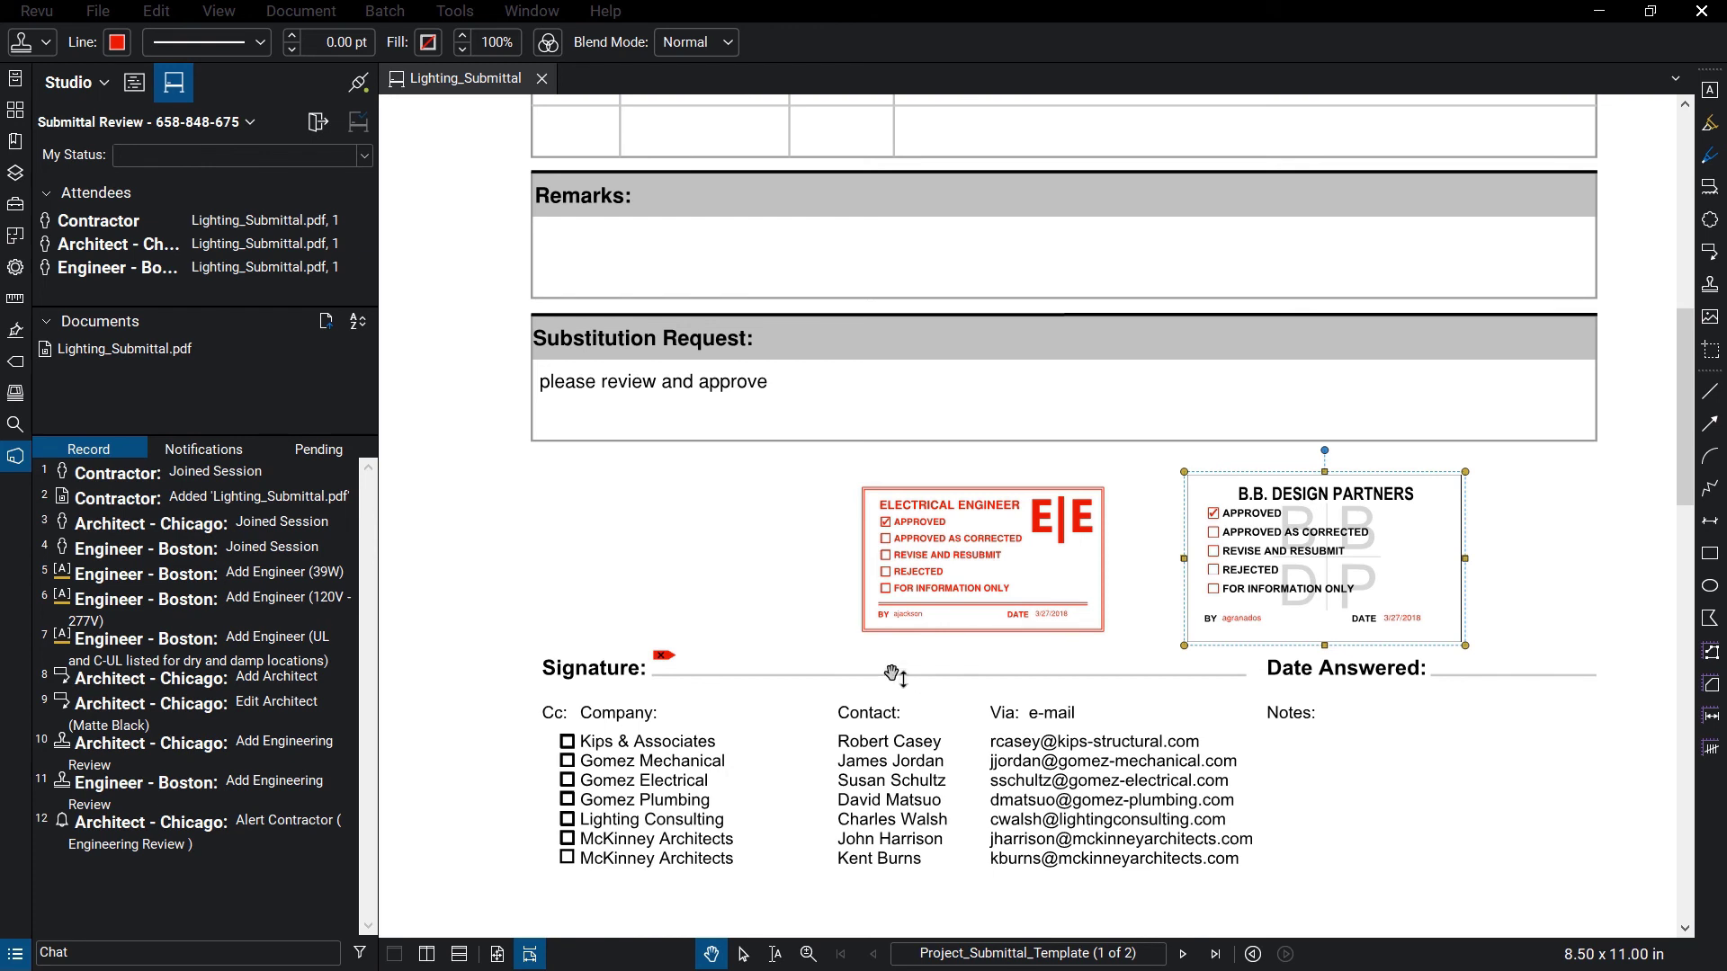
- Change my status in the Studio panel's My Status list to Finished
left_click(369, 162)
left_click(365, 178)
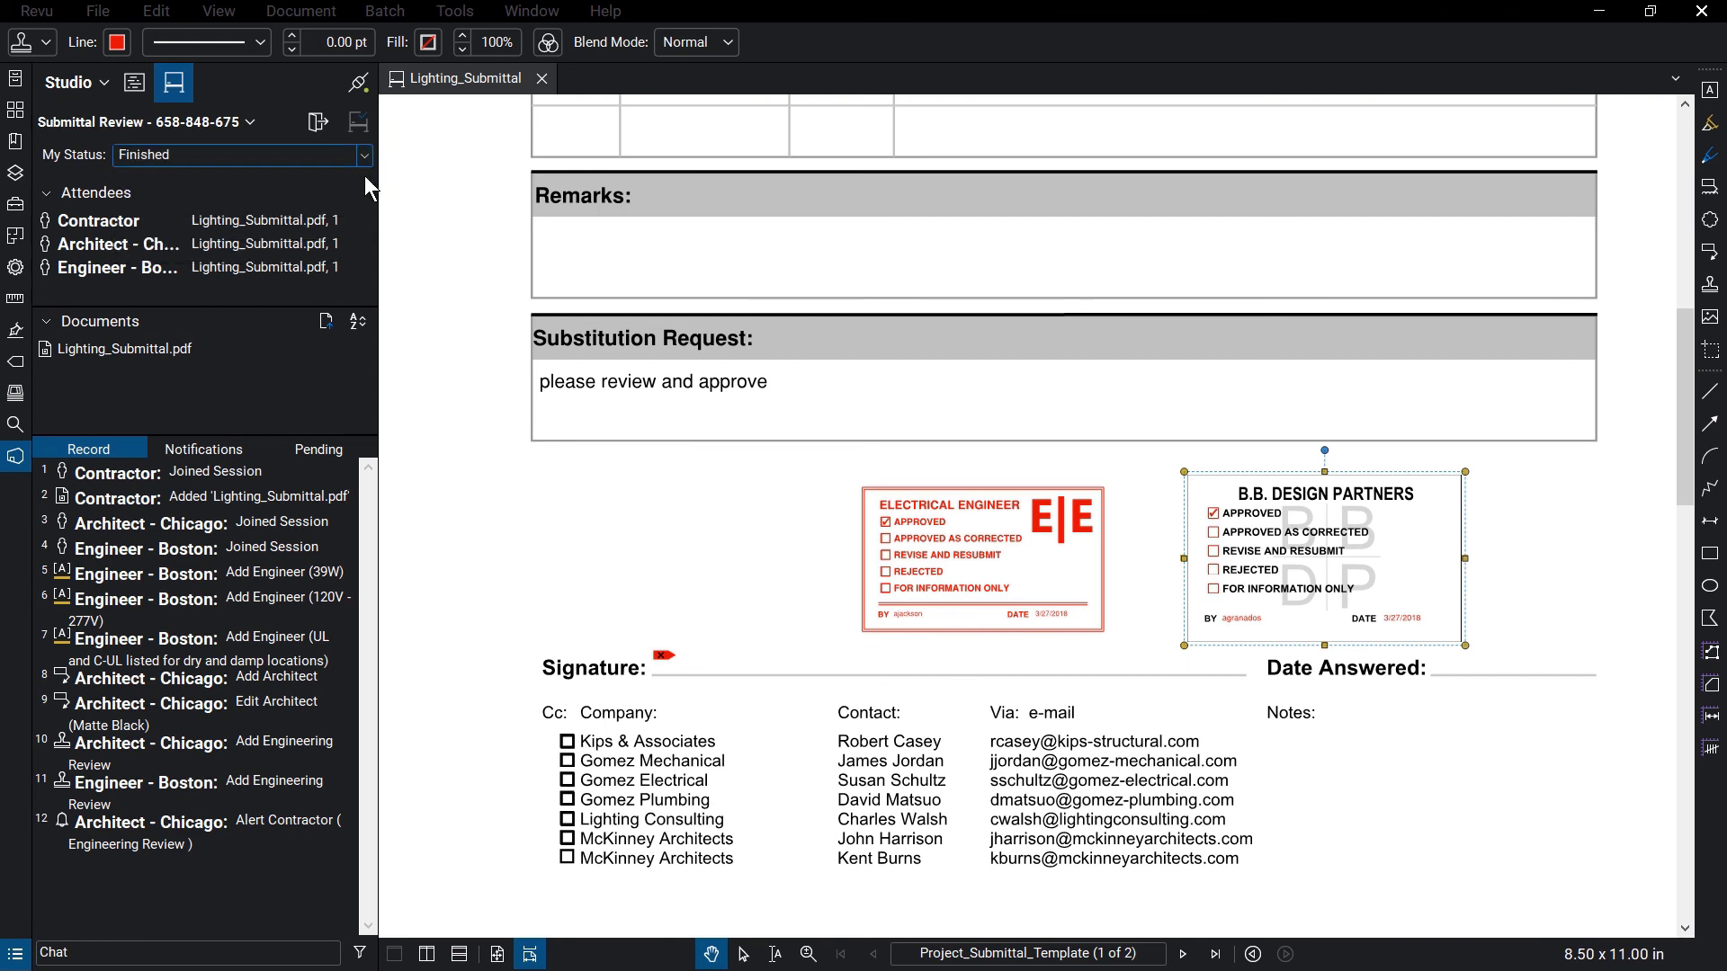